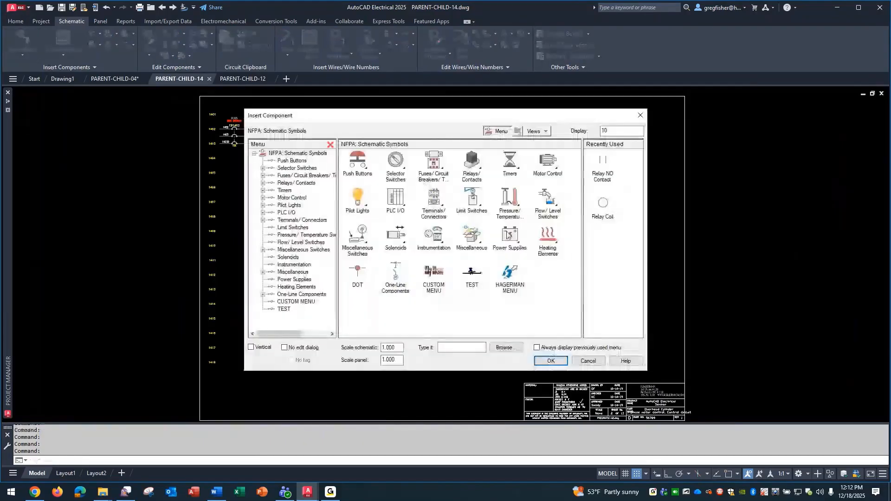
Insert the HDR1_INDRAMAT DRIVE_1 symbol from the HAGERMAN MENU below the three-phase bus, at line reference 1406
left_click(508, 276)
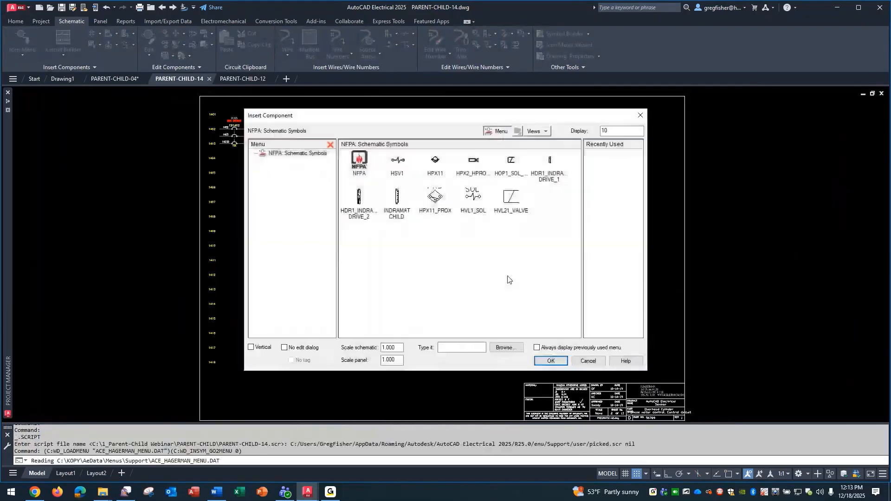
left_click(551, 161)
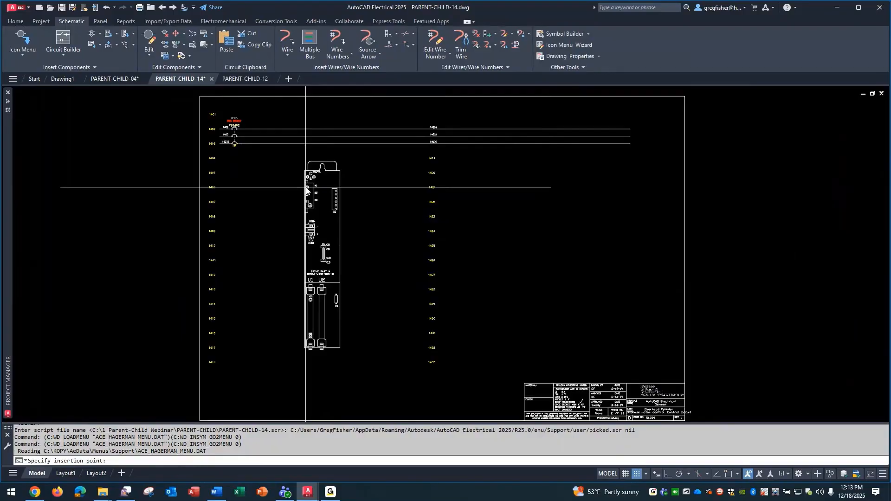
left_click(306, 188)
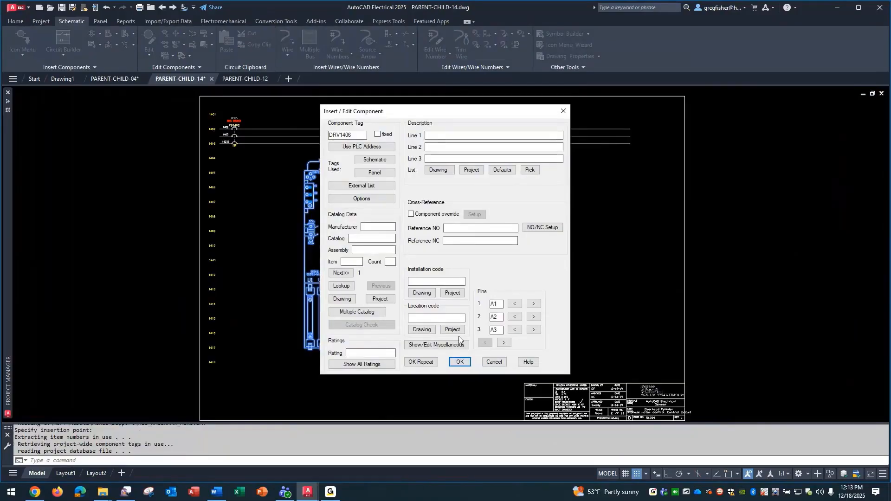
Assign the INDRAMAT DDS31-W050_2 catalog entry to the drive, found by searching INDRAMAT DDS31-W050, and leave the existing pinlist values
left_click(504, 343)
left_click(504, 343)
left_click(486, 343)
left_click(487, 343)
left_click(349, 288)
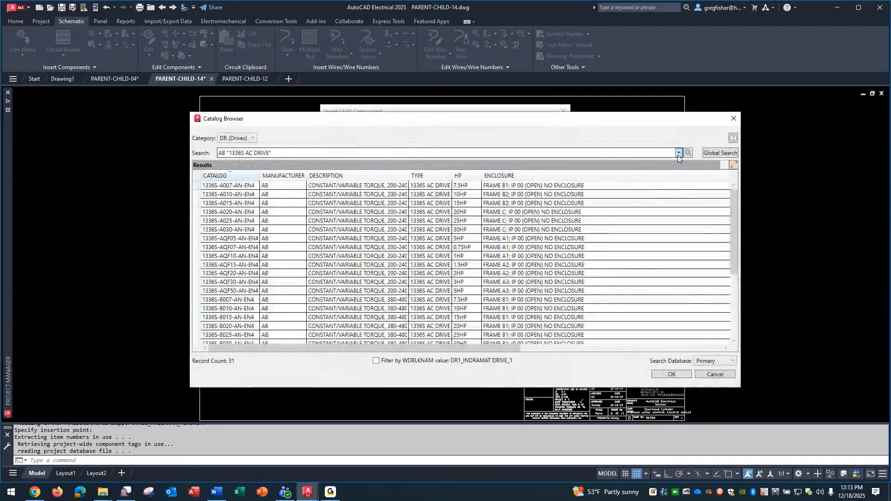
left_click(678, 153)
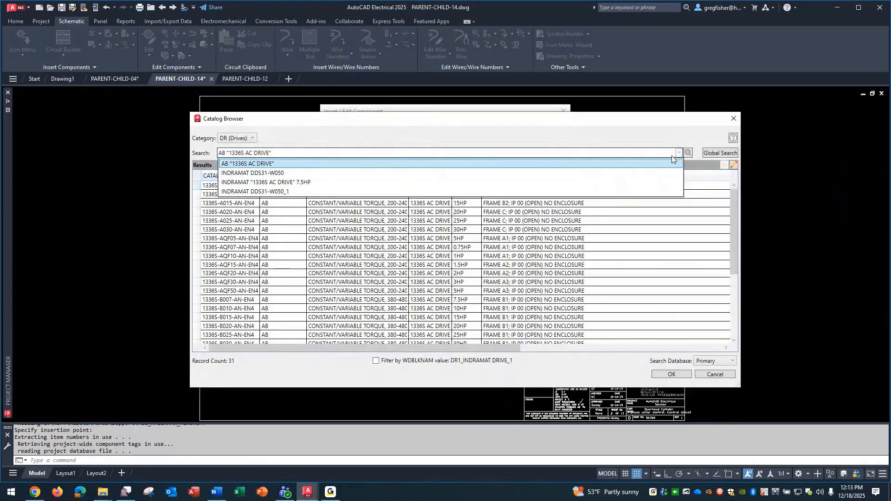
left_click(633, 170)
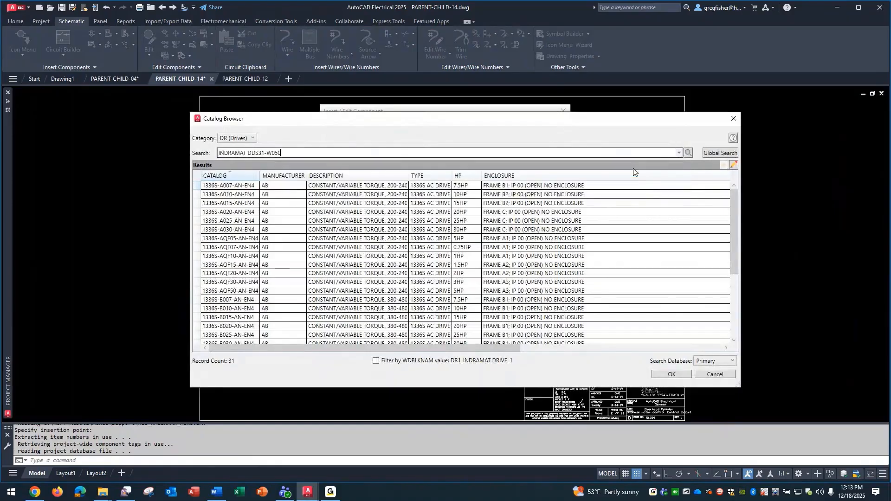
left_click(688, 153)
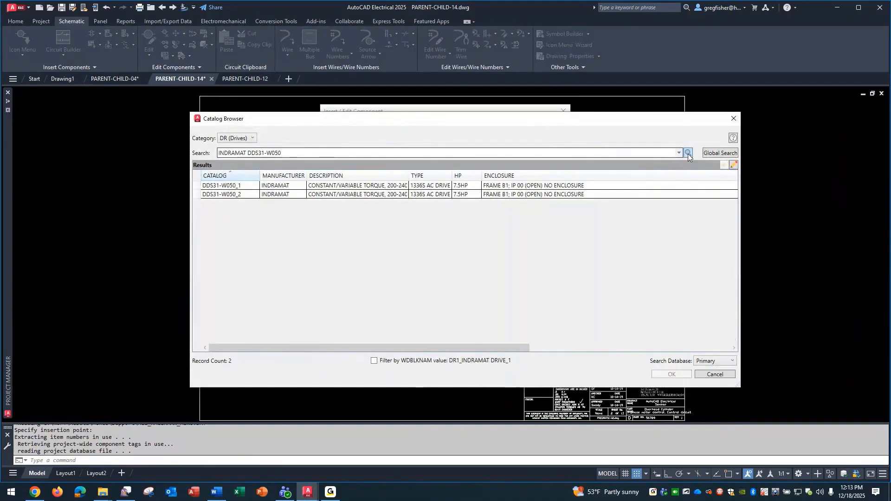
left_click(388, 195)
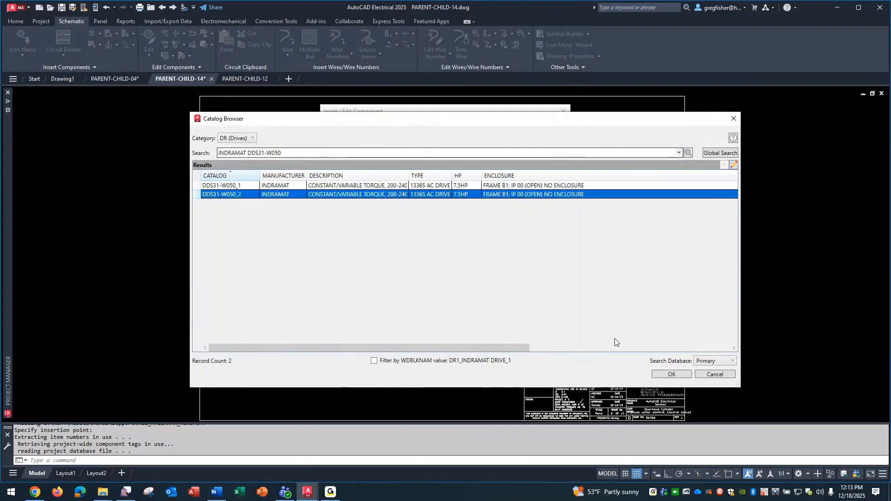
left_click(657, 376)
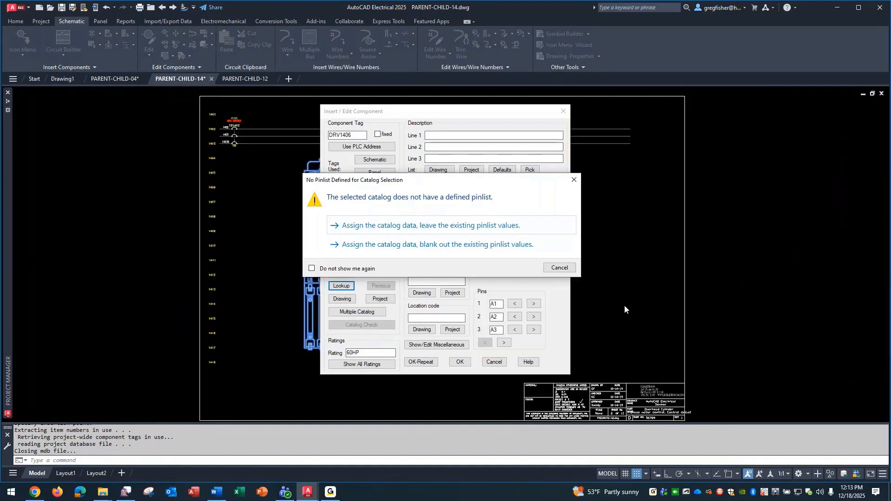
left_click(466, 227)
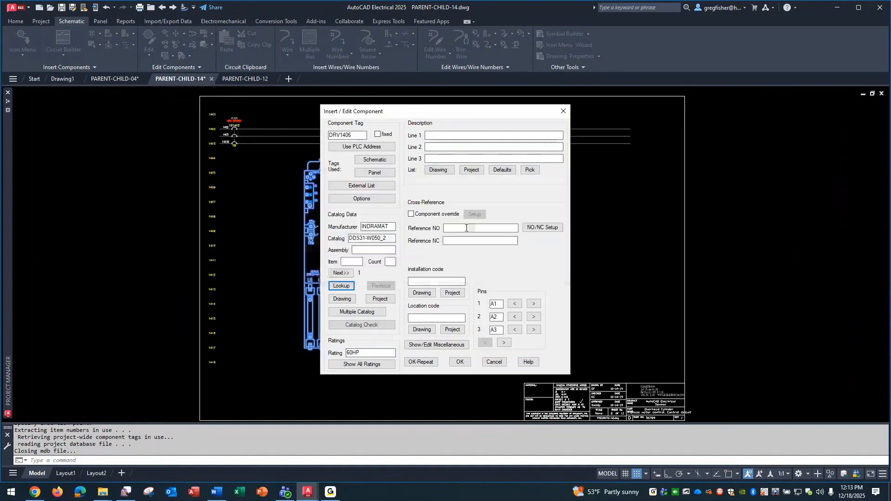
Set the drive's location code to MCAB5 from the project list and its description to Z AXIS and DRIVE on two lines
left_click(452, 329)
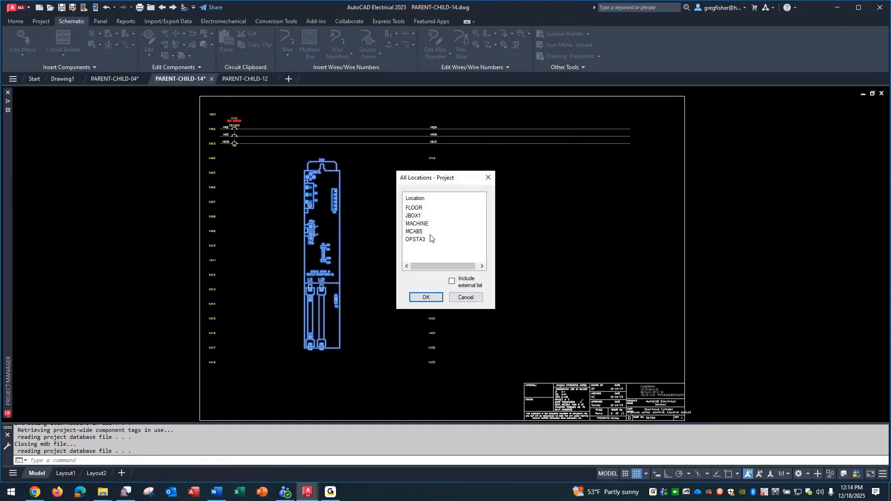
left_click(430, 232)
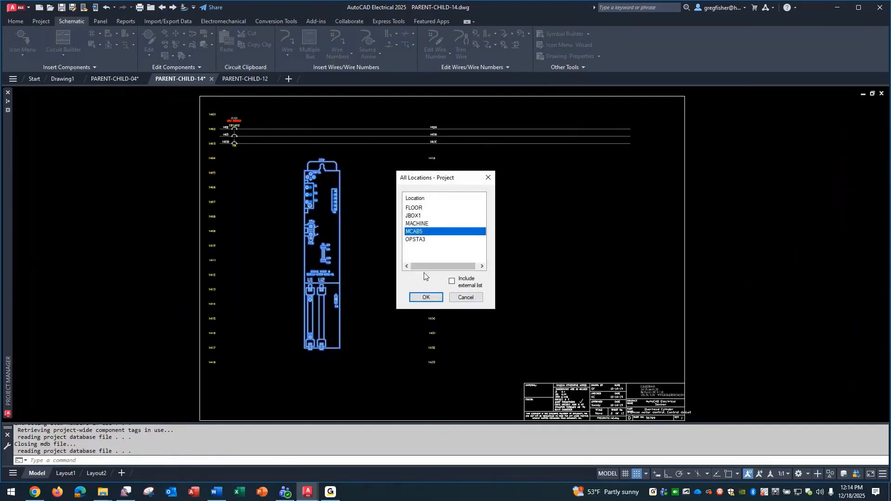
left_click(423, 299)
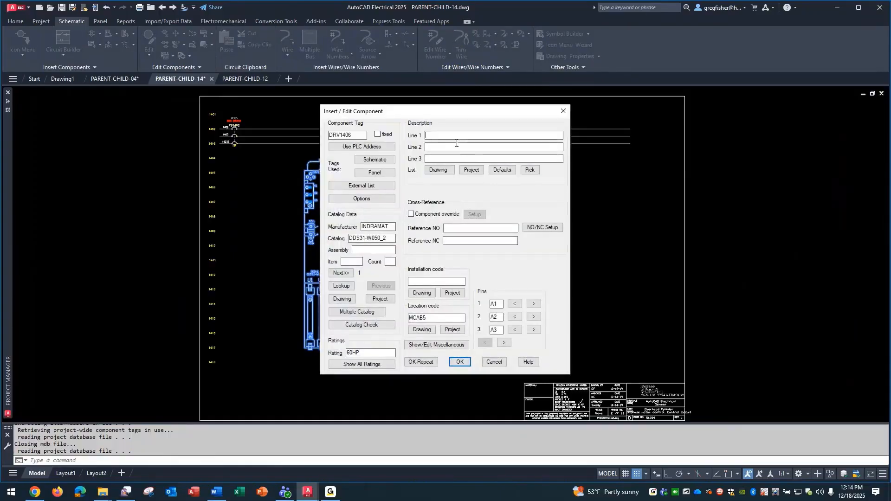
type("z a")
left_click(457, 145)
type("DRIVE")
left_click(459, 361)
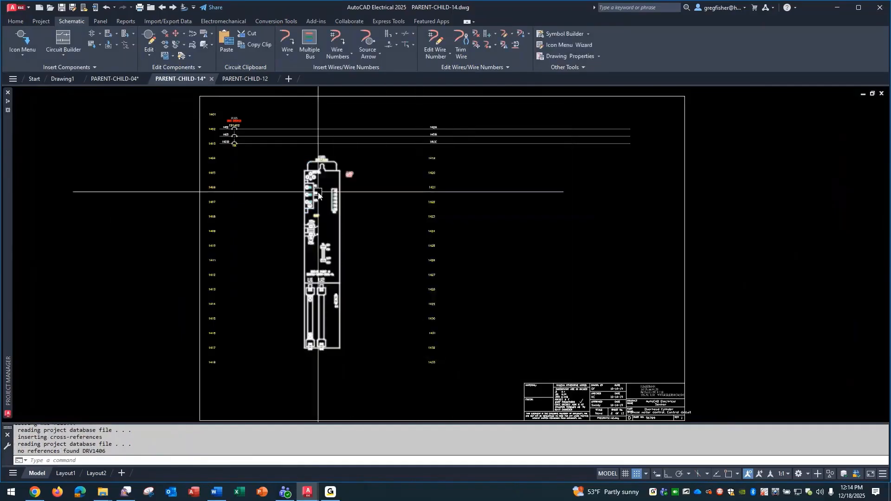
Run a three-wire bus from the existing horizontal 1402/1403 bus down to drive terminals A1, A2 and A3
scroll(287, 191, "up", 4)
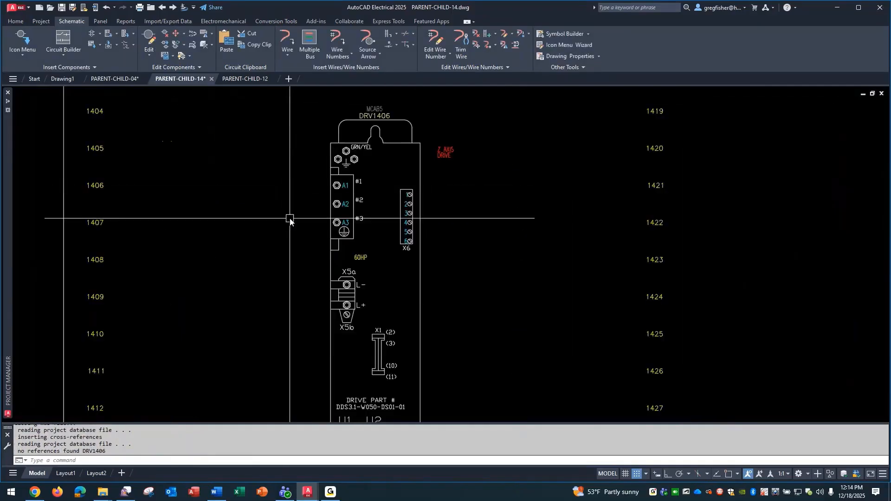
middle_click_drag(295, 233, 267, 319)
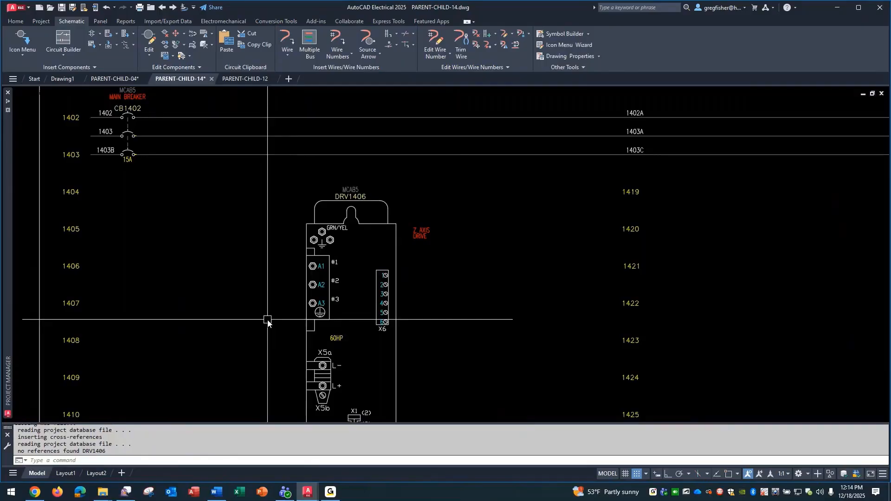
left_click(310, 40)
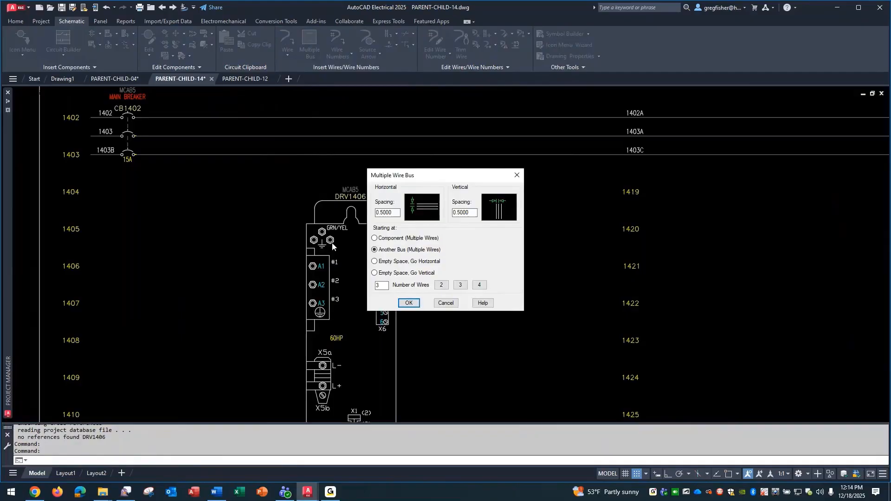
left_click(406, 303)
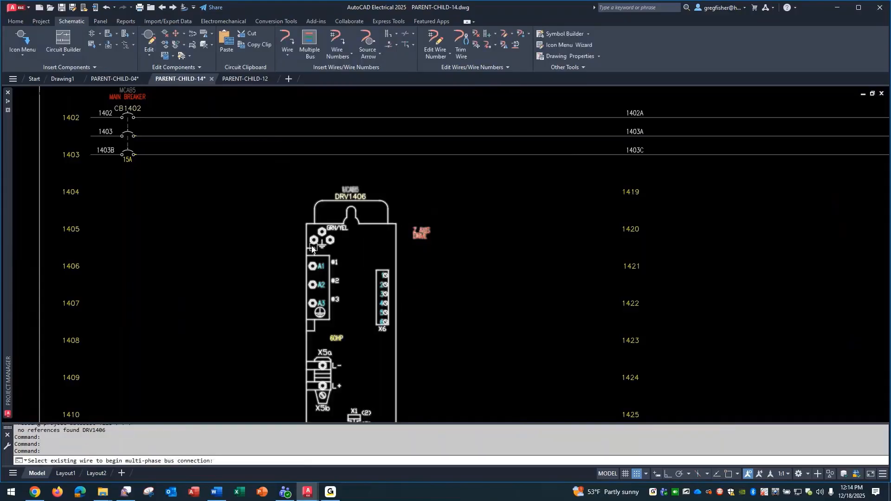
left_click(218, 119)
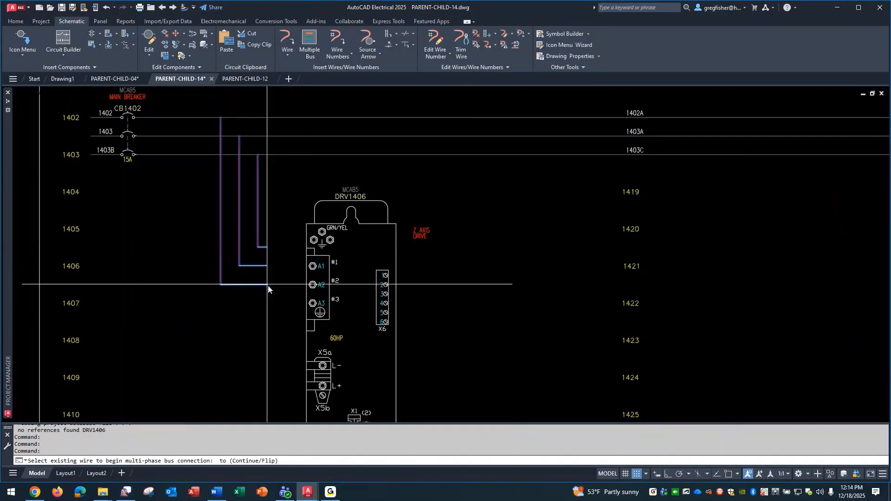
left_click(309, 305)
key("Escape")
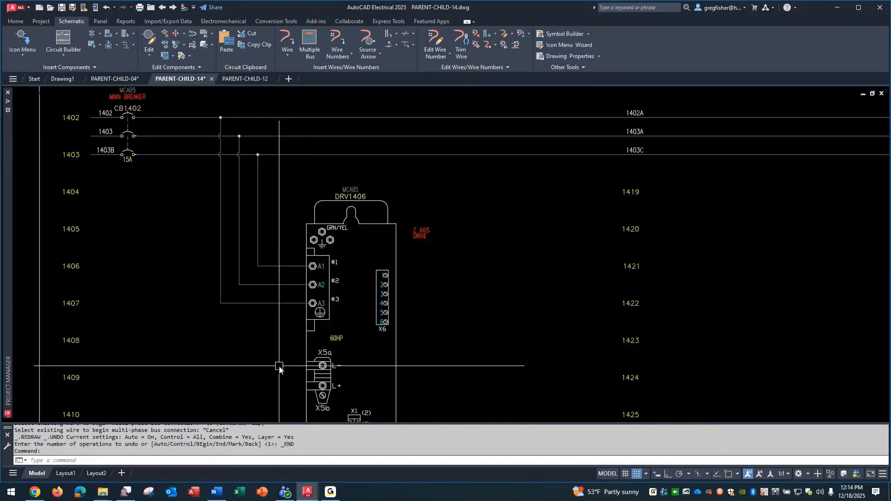
Draw a multiple-wire bus starting at the component from drive terminals 1 to 6 of X6, ending past the drive's outline
left_click(368, 263)
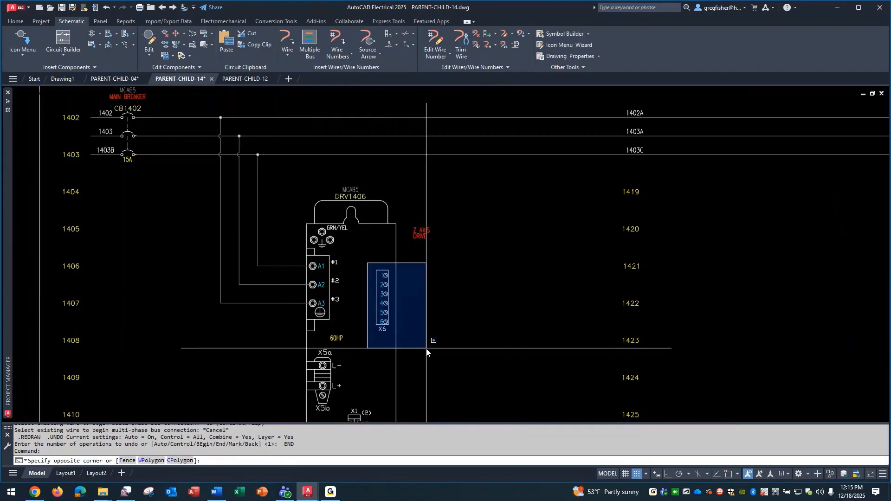
key("Escape")
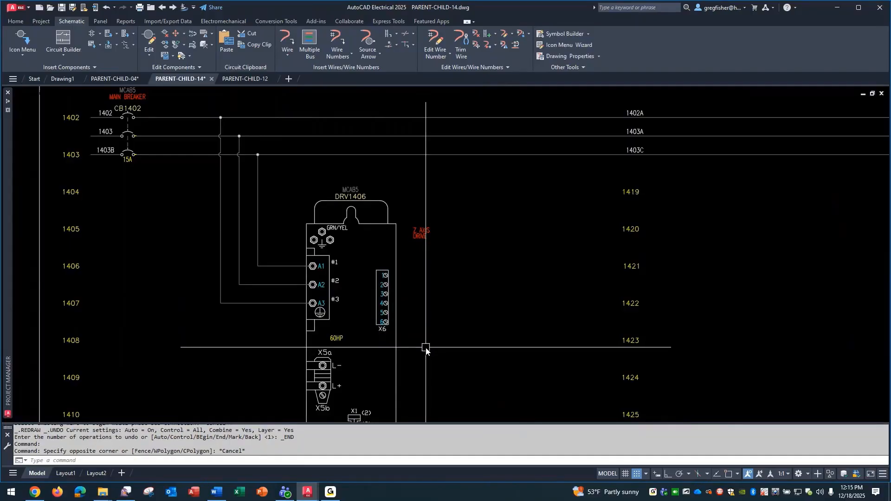
left_click(311, 52)
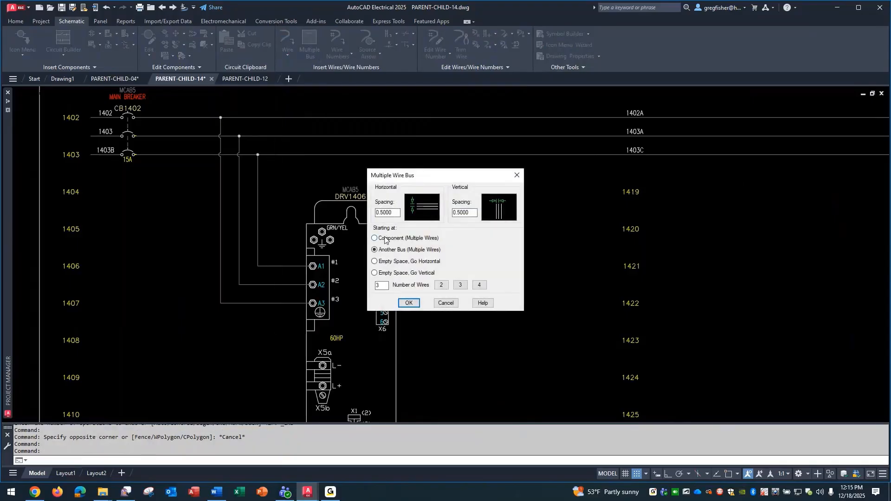
left_click(385, 238)
left_click(409, 303)
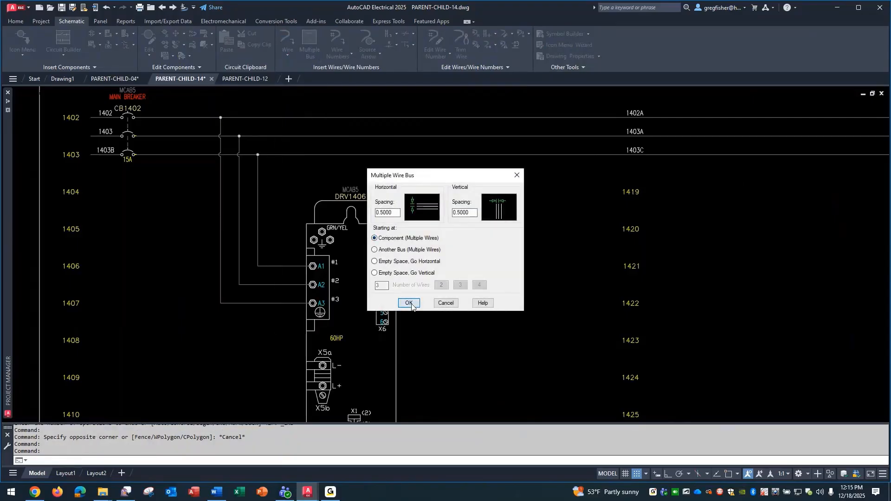
left_click(379, 272)
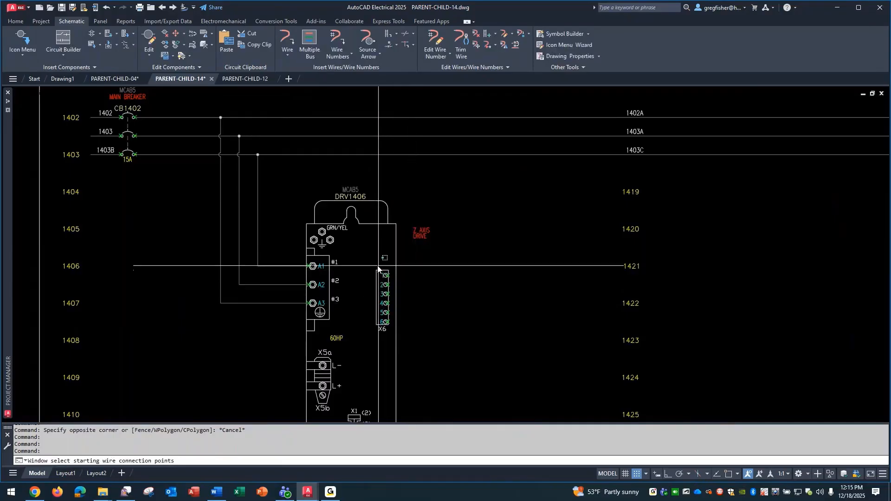
left_click(402, 328)
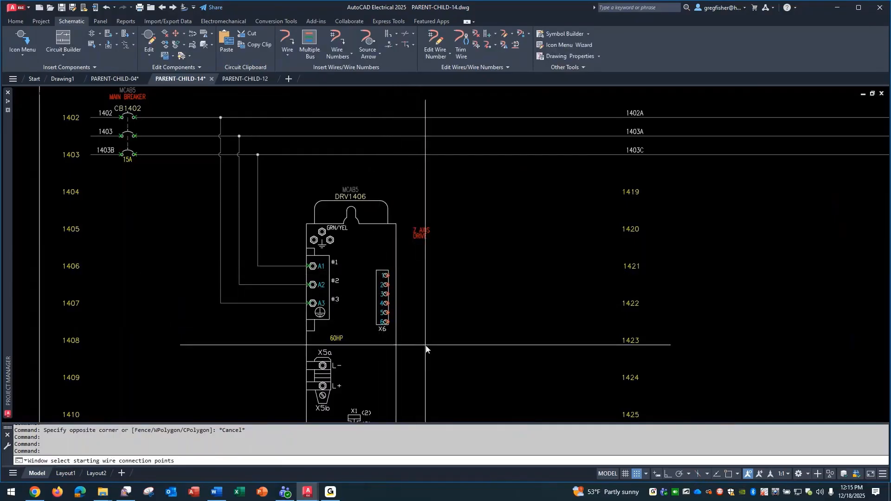
key("Return")
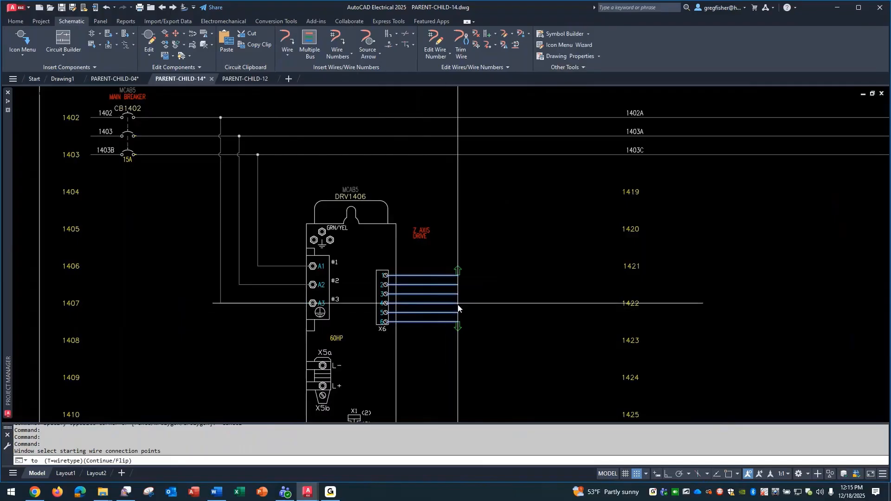
left_click(478, 305)
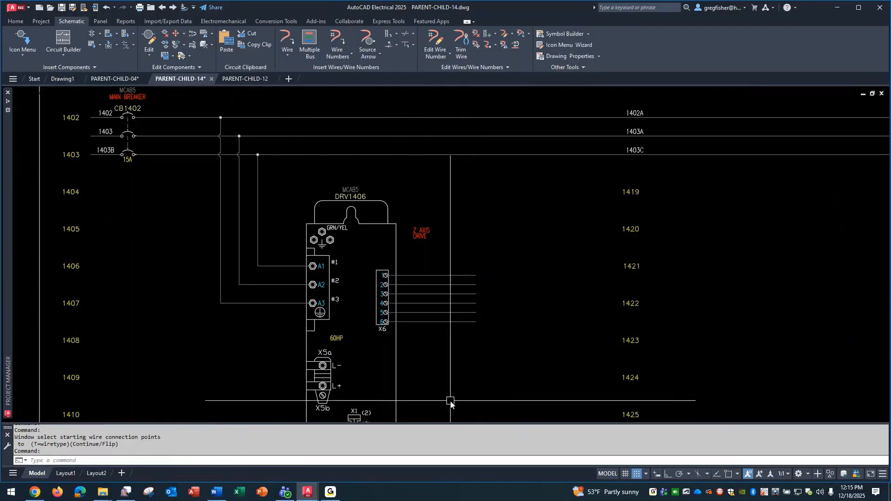
Insert a six-pin connector with 0.2500 fixed pin spacing at the free ends of the six X6 wires, keeping the default component data
left_click(124, 36)
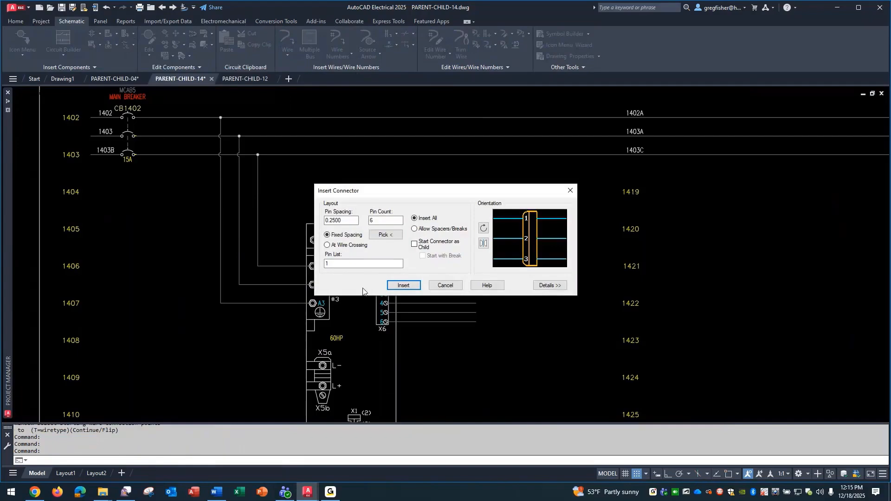
left_click(401, 285)
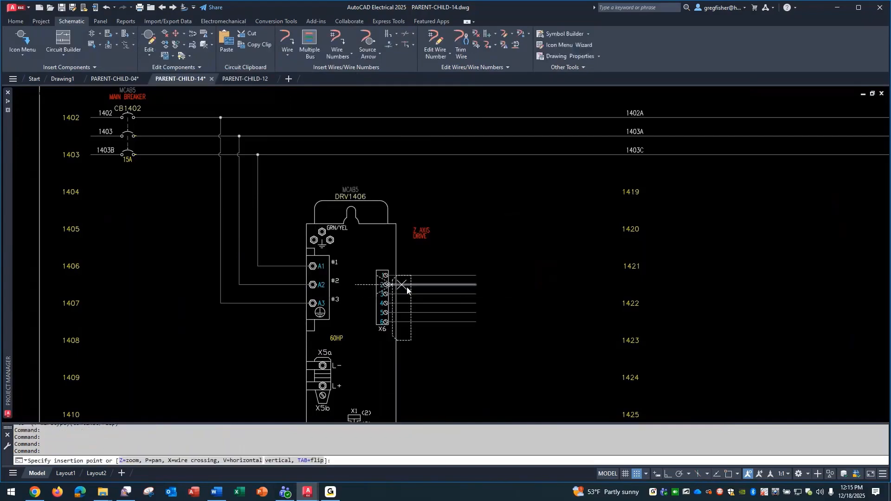
scroll(499, 291, "up", 4)
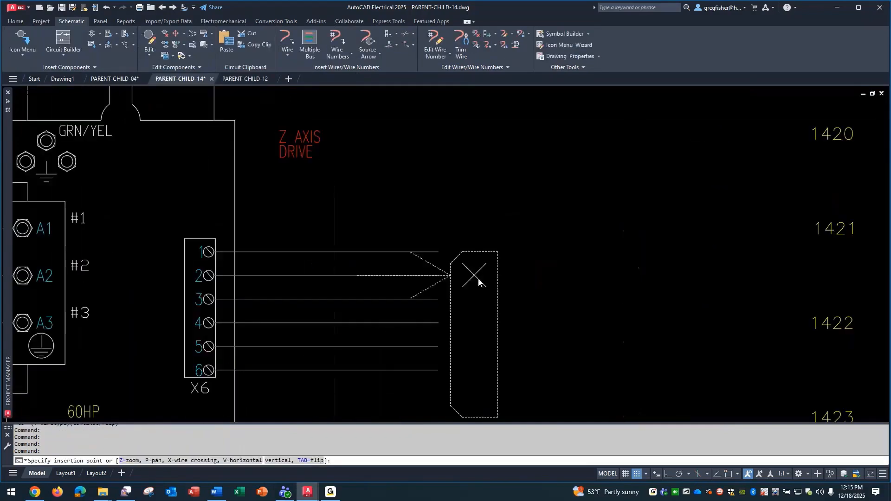
left_click(462, 255)
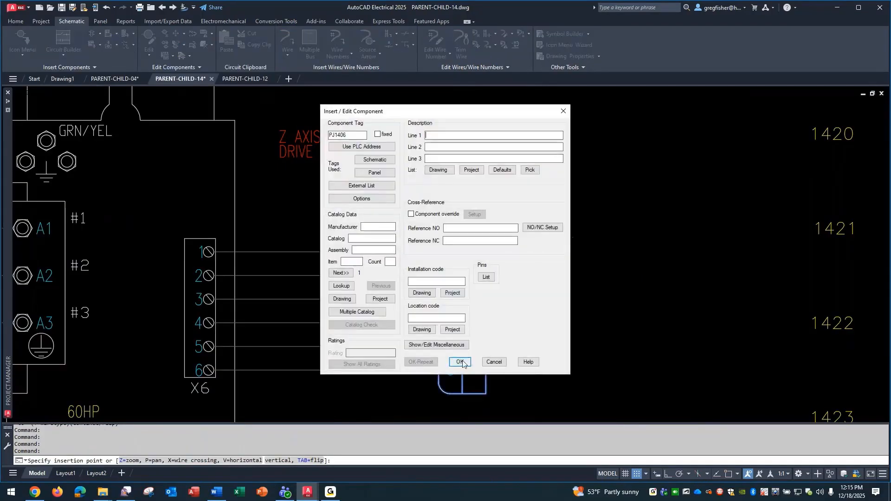
left_click(460, 362)
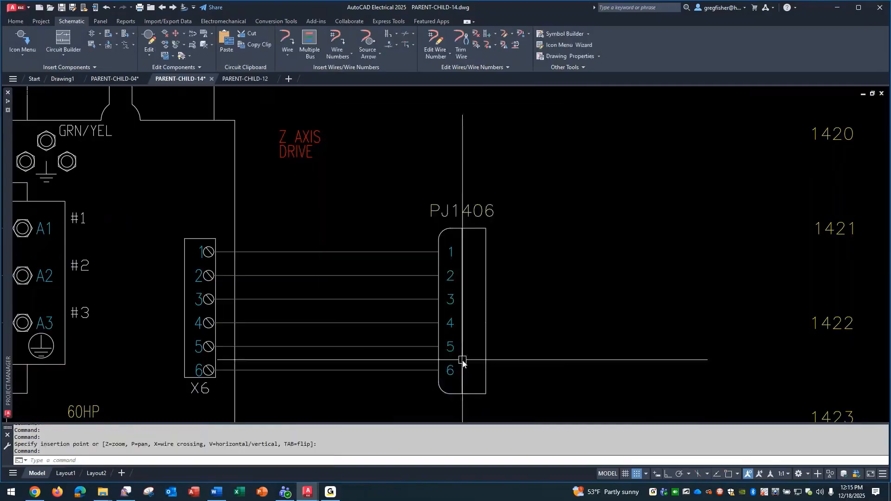
scroll(588, 242, "down", 5)
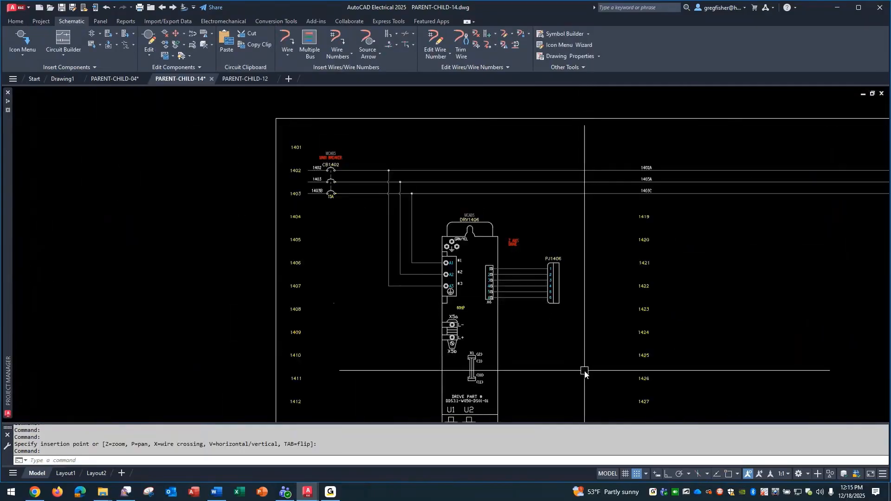
Examine the first drive's X6 terminals and their six wires to the connector at line reference 1406
mouse_move(585, 372)
middle_mouse_down()
mouse_move(400, 333)
mouse_move(360, 333)
mouse_move(344, 343)
middle_mouse_up()
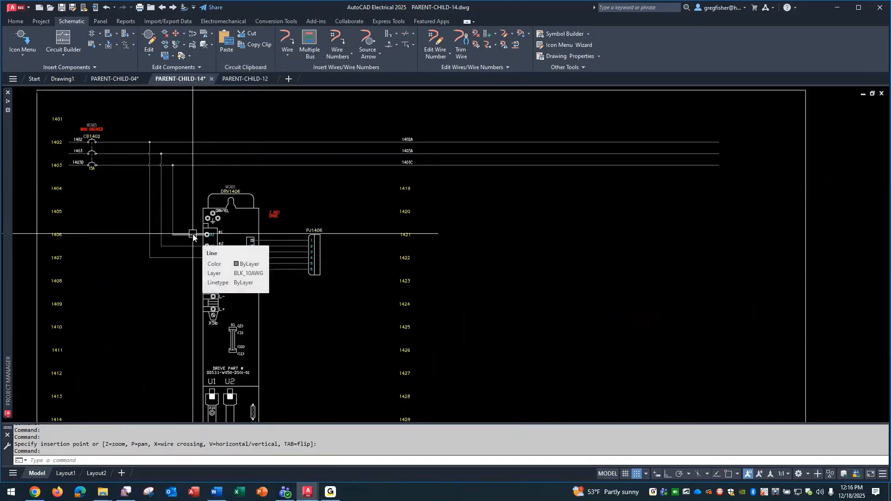
scroll(231, 258, "up", 3)
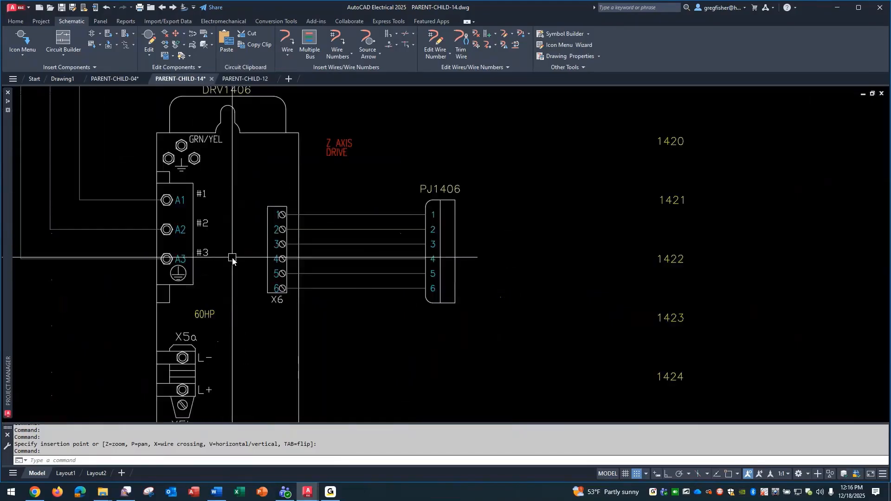
left_click(250, 196)
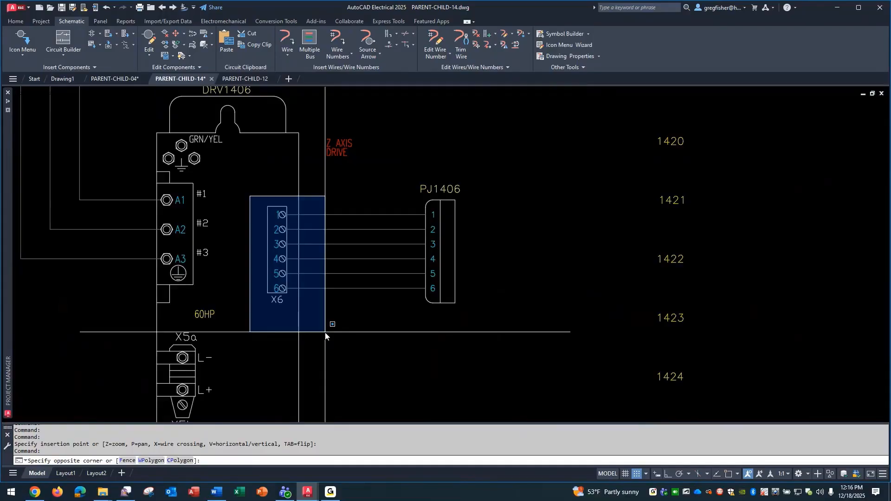
key("Escape")
Insert the HDR1_INDRAMAT DRIVE_2 parent symbol at line reference 1421, level with the first drive
scroll(443, 390, "down", 2)
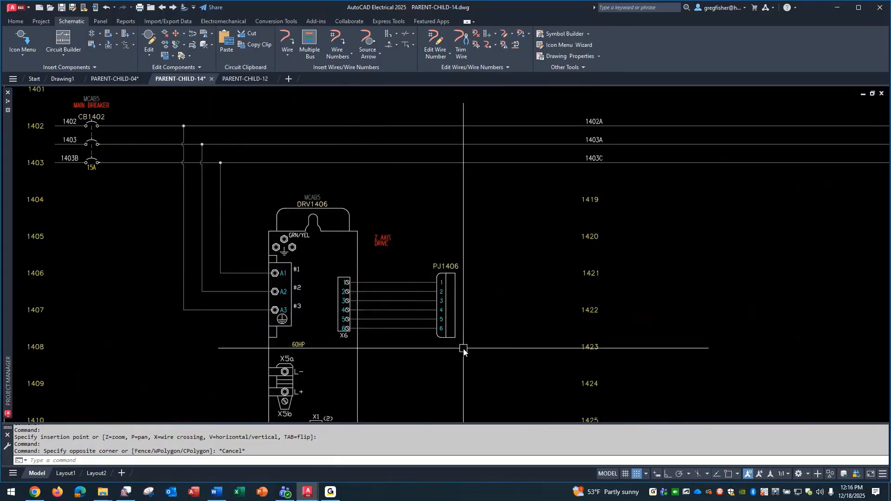
scroll(584, 375, "down", 2)
middle_click_drag(629, 384, 479, 318)
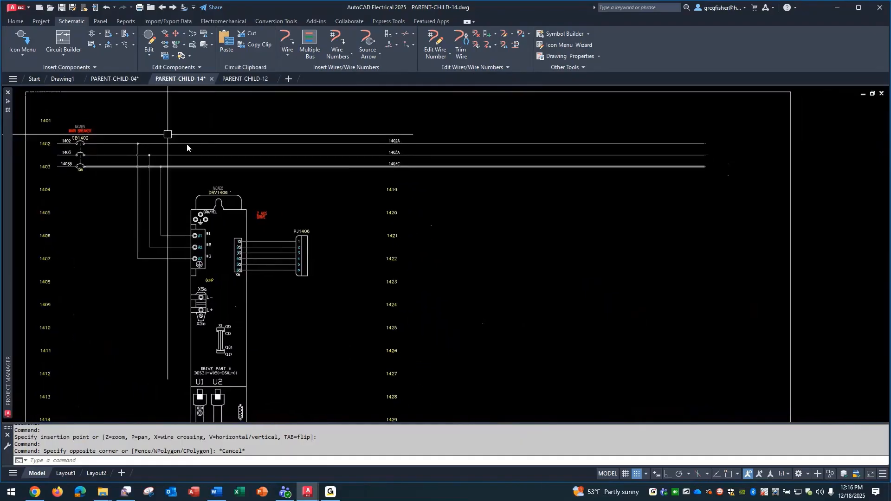
left_click(25, 41)
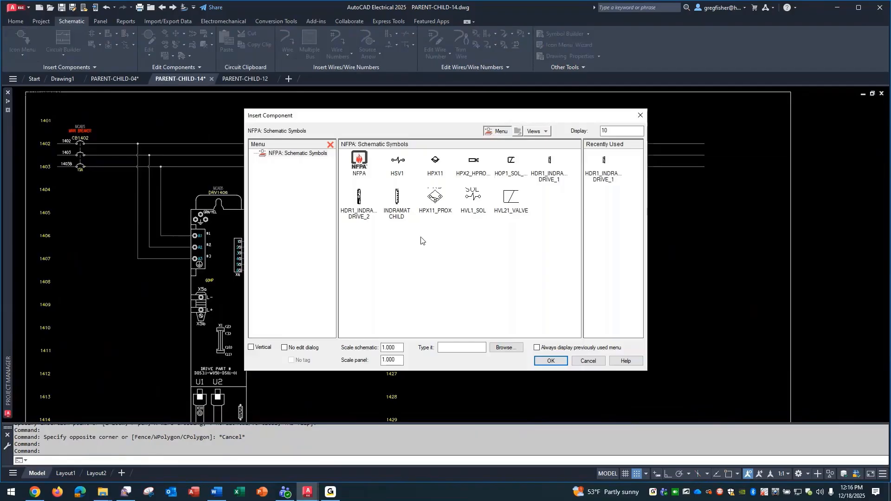
left_click(360, 199)
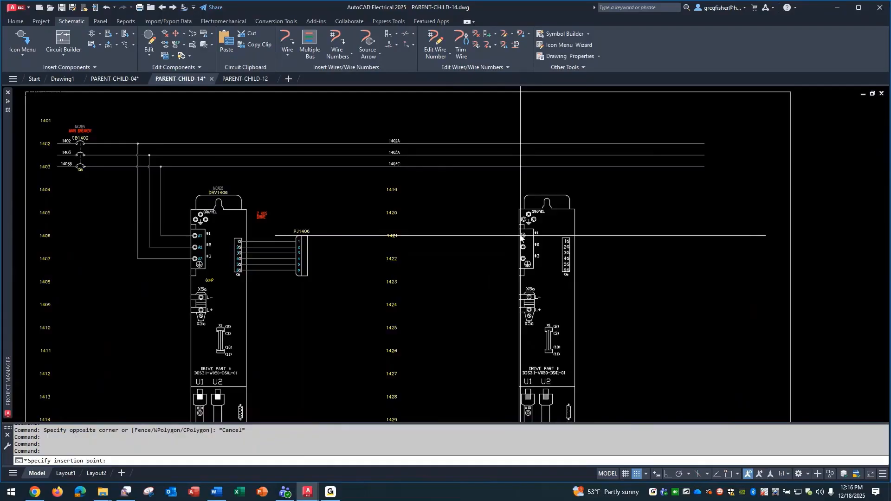
left_click(521, 236)
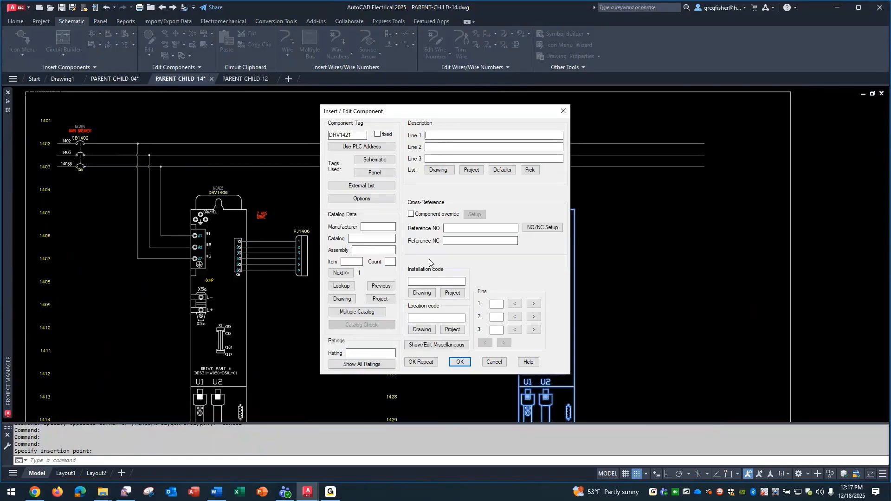
Search the drives catalog for INDRAMAT DDS31-W050 and assign catalog number DDS31-W050_1 to the second drive
left_click(342, 286)
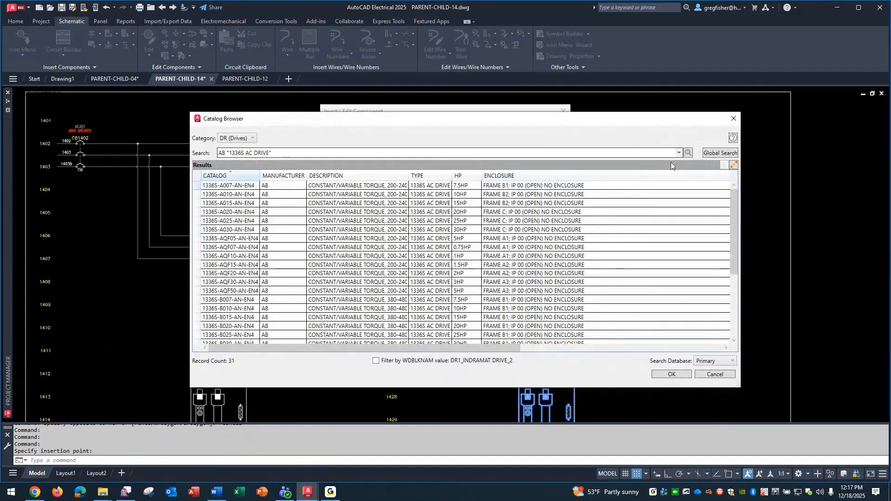
left_click(679, 153)
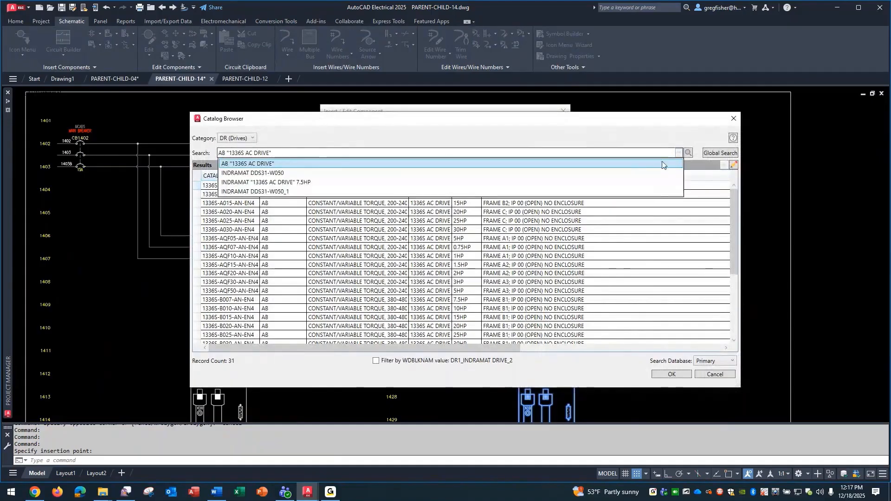
left_click(635, 173)
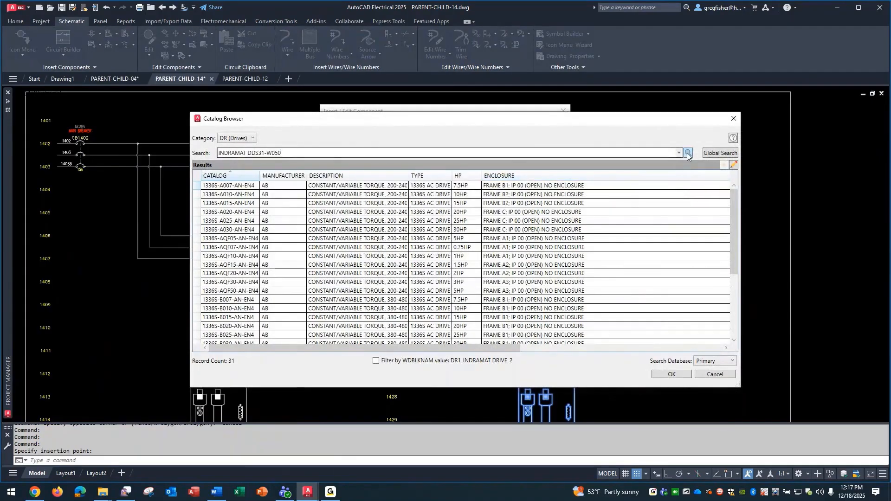
left_click(688, 153)
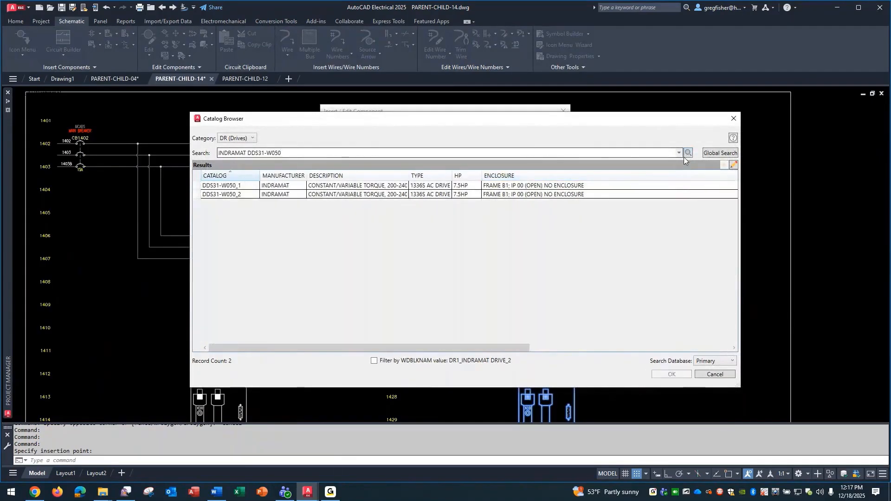
left_click(400, 187)
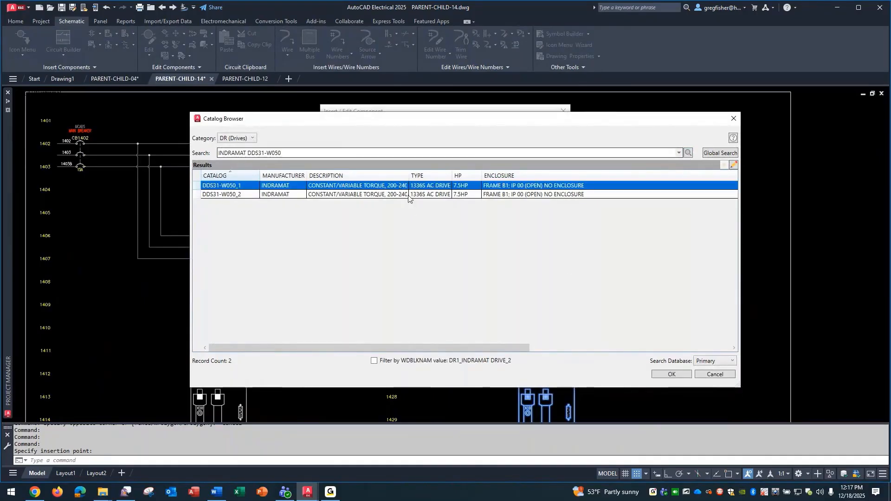
left_click(672, 374)
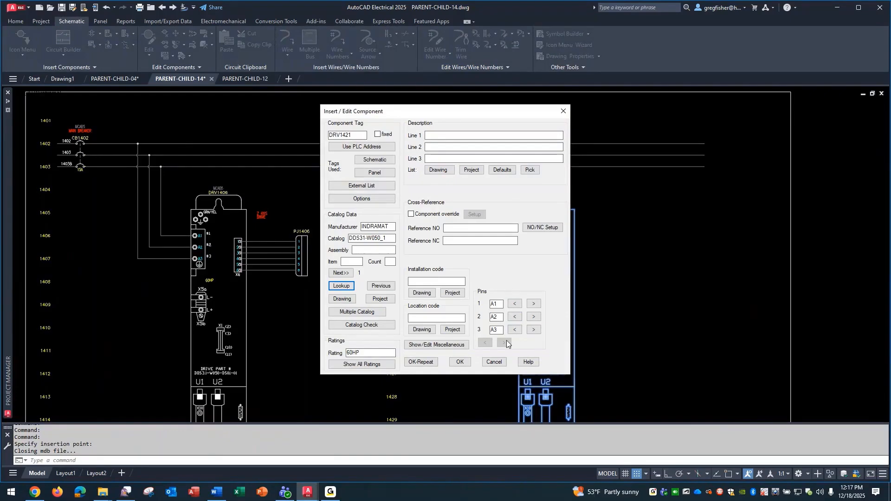
Set the second drive's description to Z AXIS and DRIVE on two lines and its location code to MCAB5 from the project list
left_click(463, 135)
type("Z AXIS")
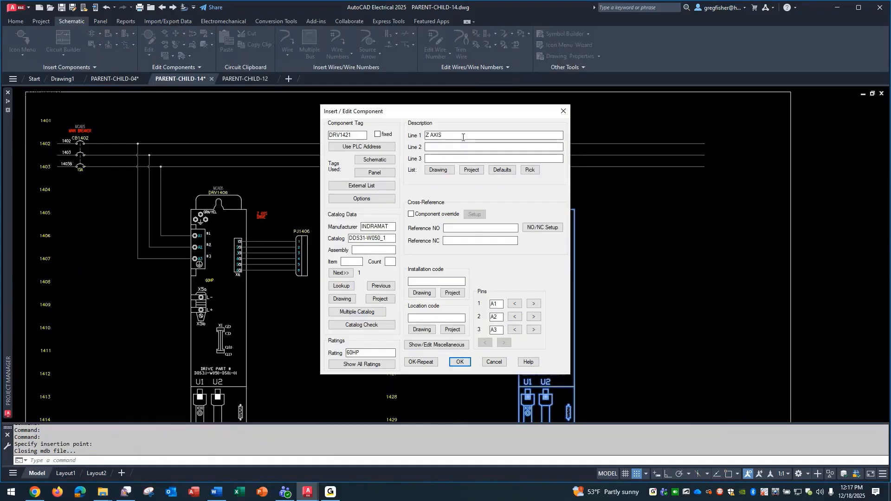
key("Tab")
type("DRIVE")
left_click(456, 330)
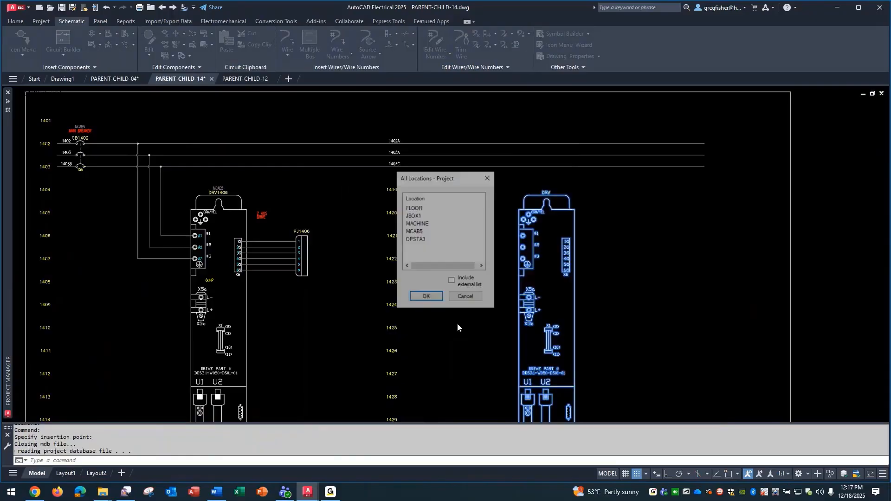
left_click(423, 231)
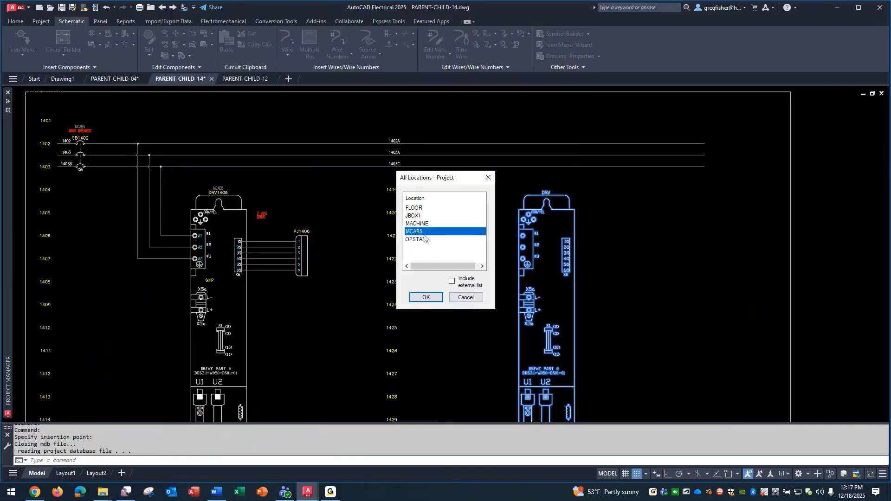
left_click(425, 298)
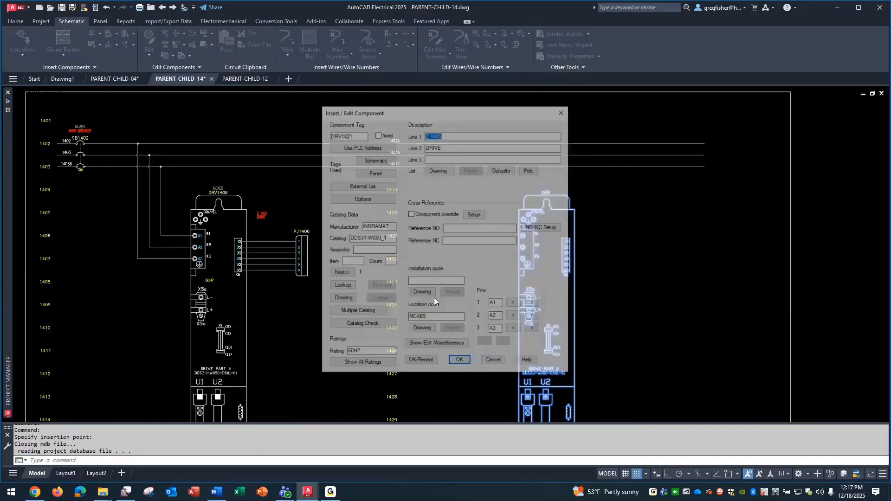
left_click(459, 362)
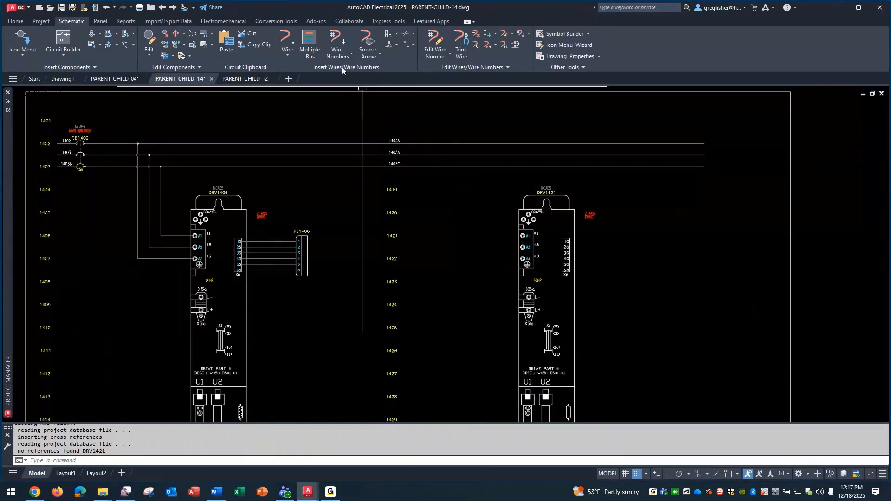
Run a three-wire bus from the existing horizontal 1402A/1403A/1403C bus down to the second drive's terminals A1, A2 and A3
left_click(309, 46)
left_click(374, 250)
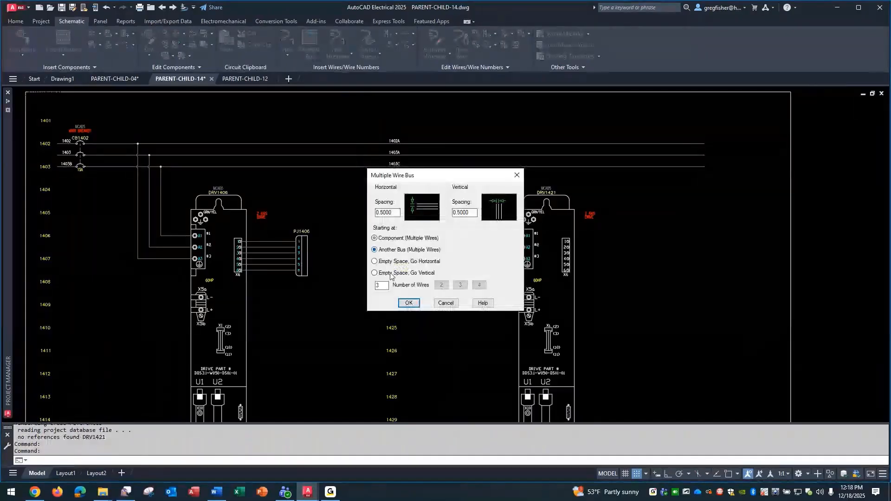
left_click(408, 304)
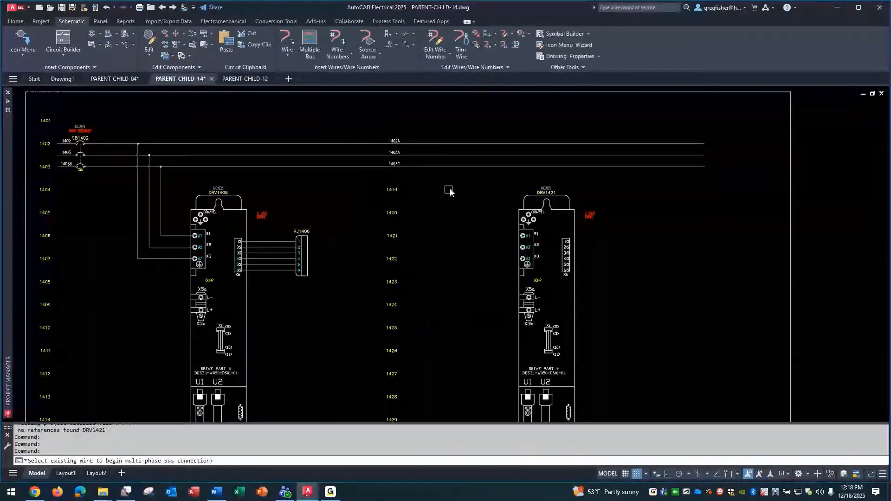
left_click(443, 144)
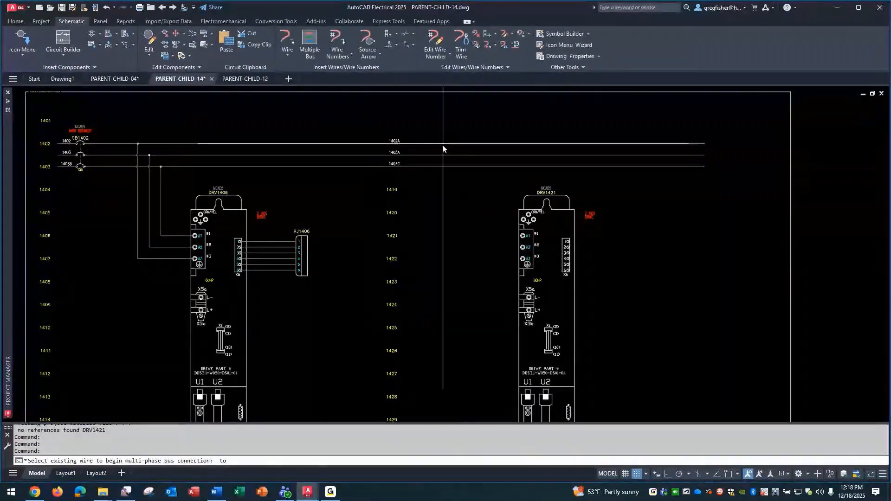
left_click(520, 260)
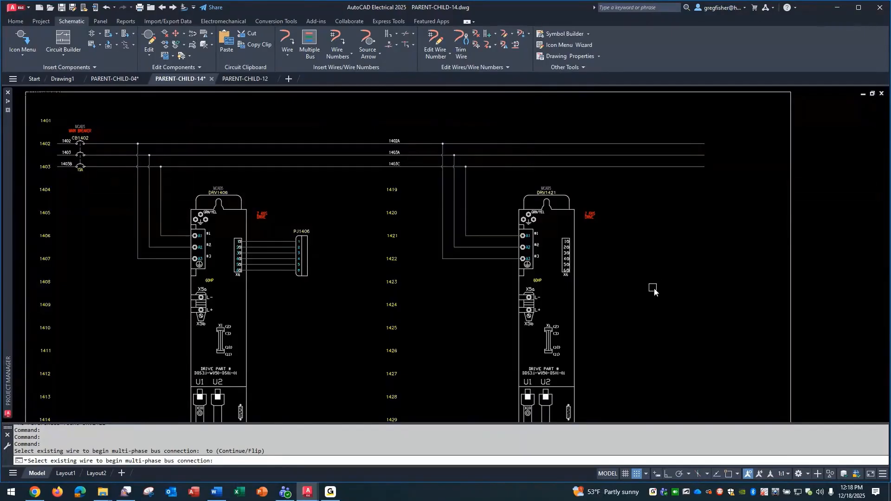
key("Escape")
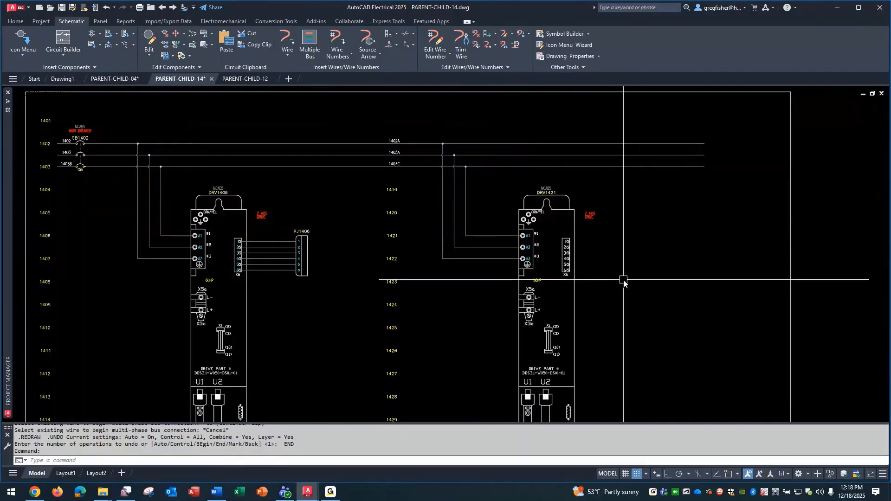
Examine the X6 terminal block on the second drive
scroll(617, 282, "up", 2)
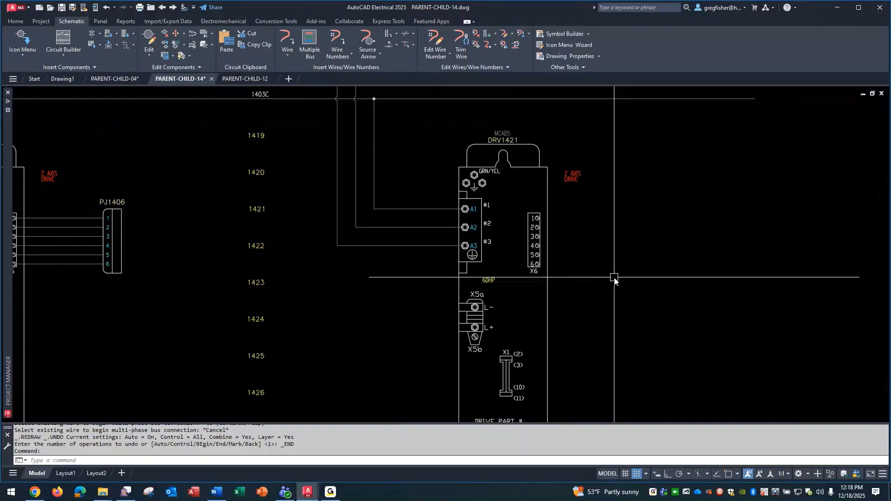
left_click(518, 203)
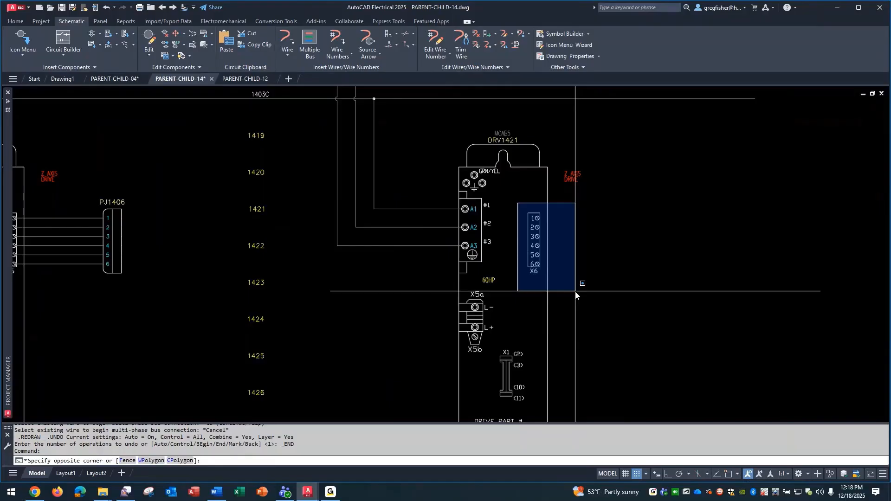
key("Escape")
key("Escape")
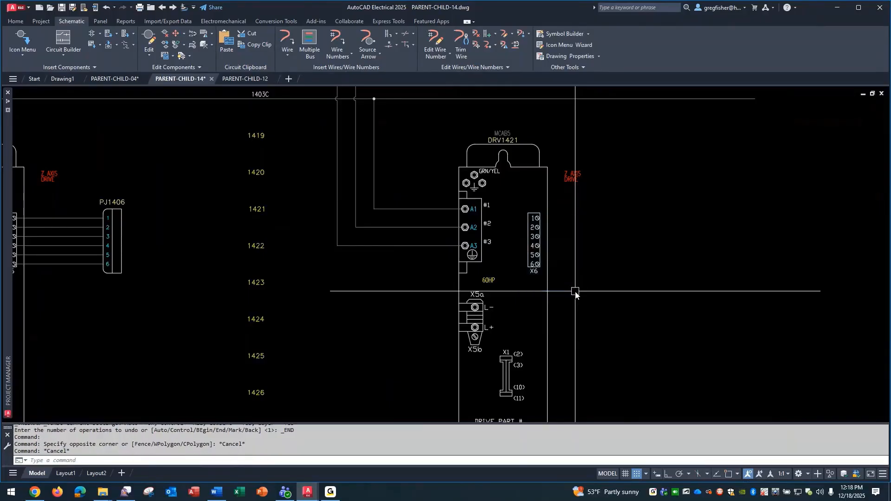
Explode the second drive's symbol and compare the attributes at terminals 1 to 3 with the X6 terminals
type("EXPLODE")
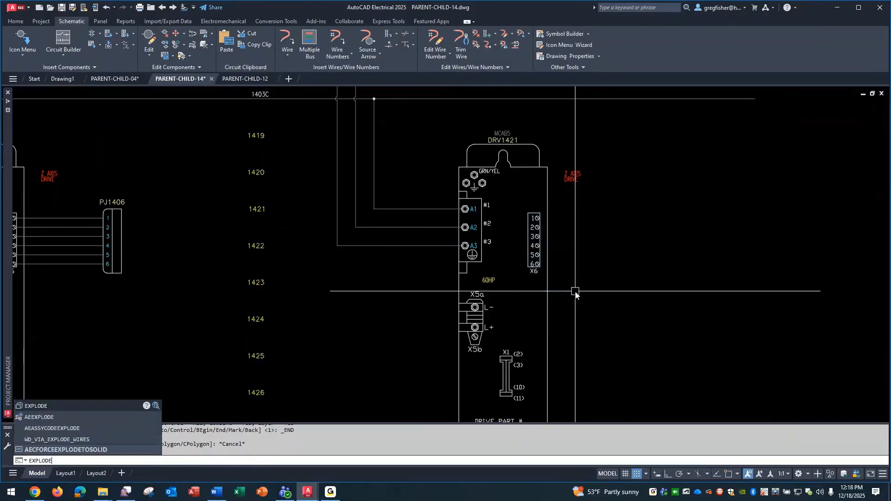
key("Return")
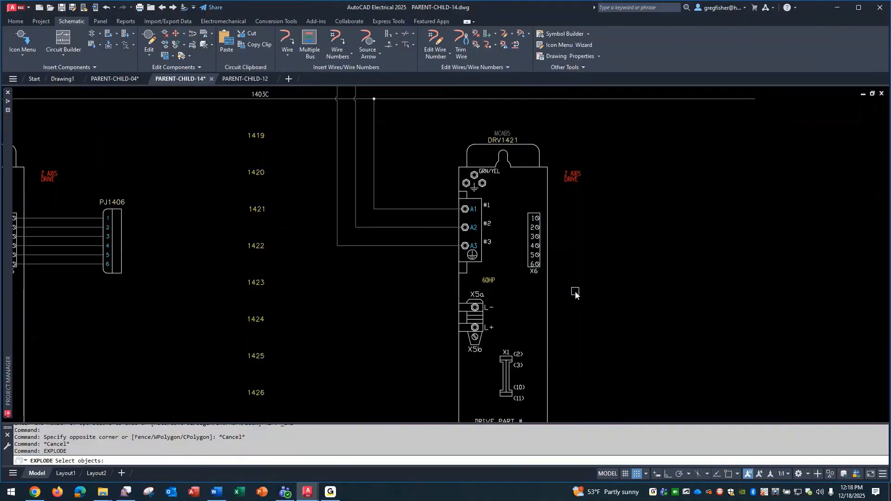
left_click(536, 249)
key("Return")
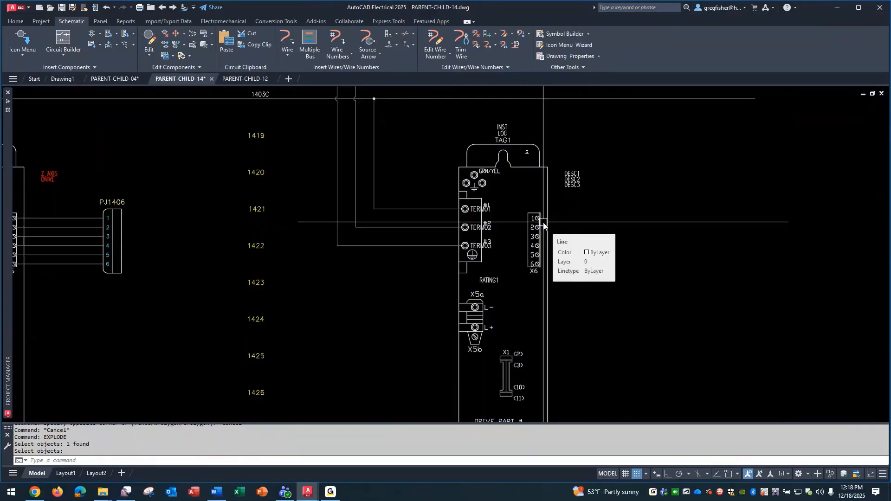
scroll(544, 225, "up", 4)
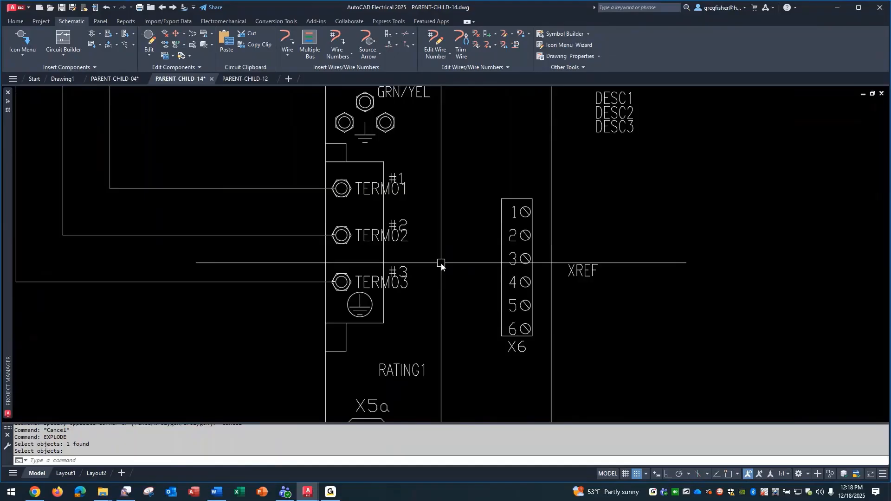
Undo the explode of the second drive's symbol
type("u")
key("Return")
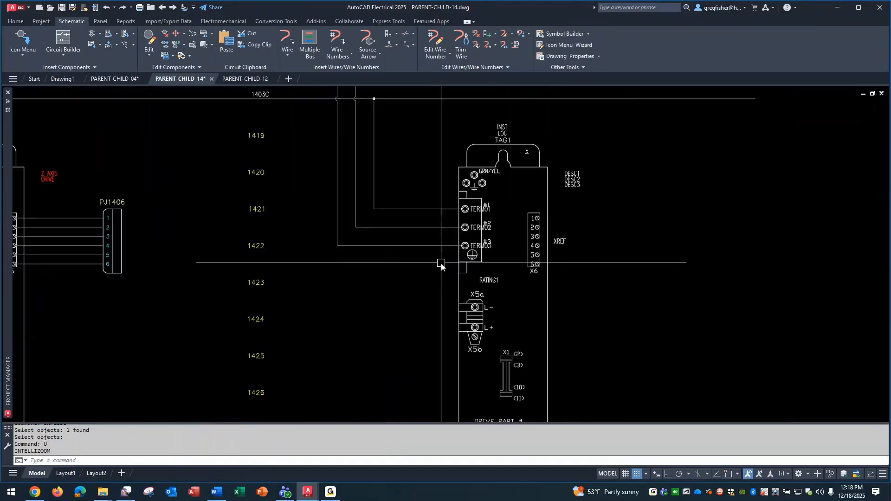
type("u")
key("Return")
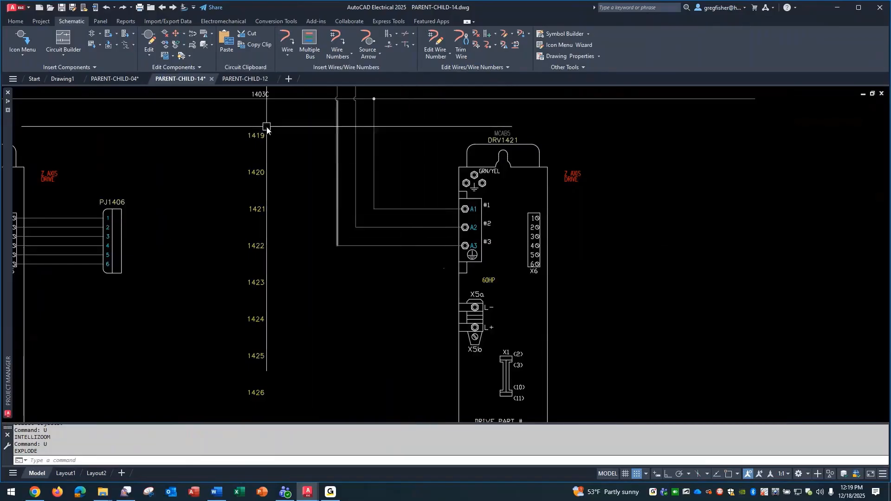
Insert the INDRAMAT CHILD symbol at line reference 1242 in PARENT-CHILD-12
left_click(241, 79)
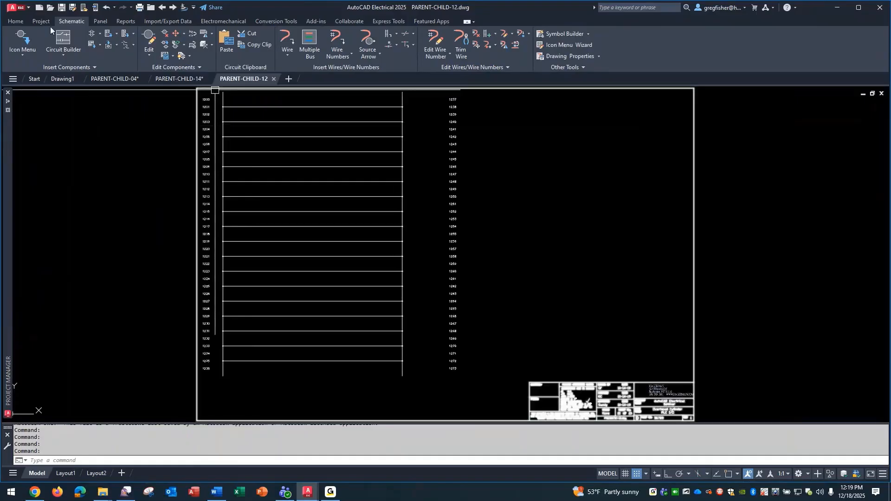
scroll(571, 106, "up", 4)
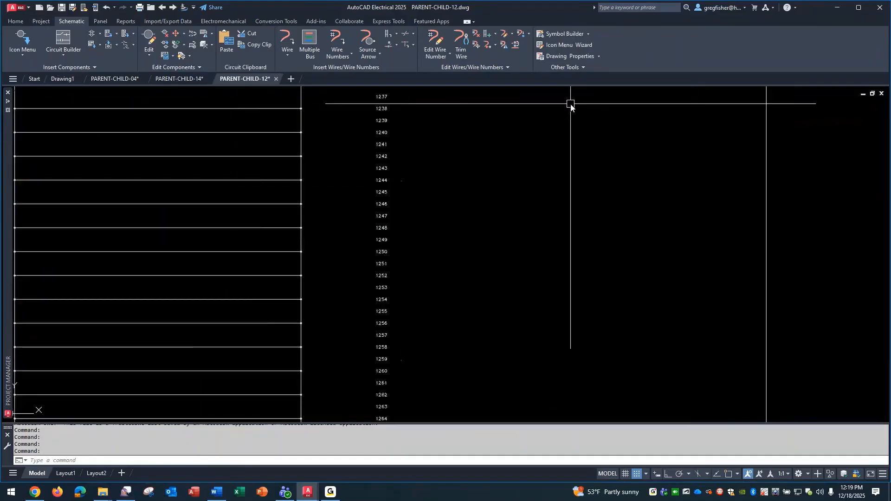
middle_click_drag(561, 161, 516, 207)
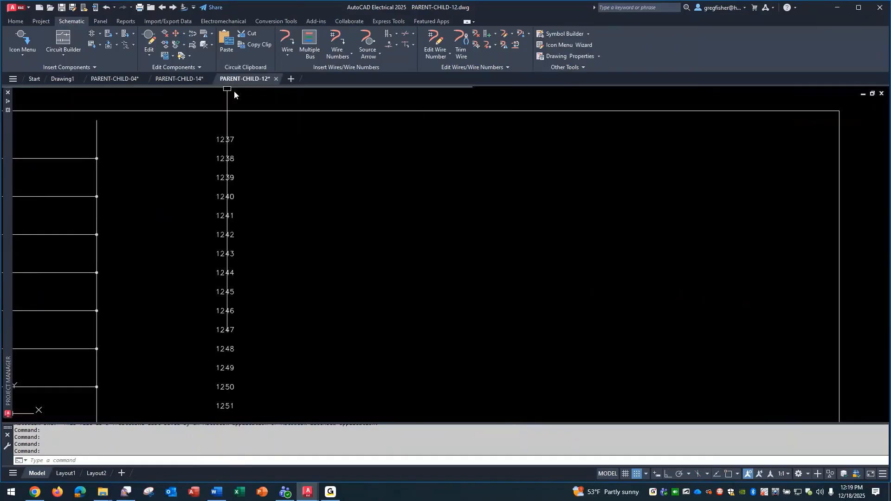
left_click(19, 40)
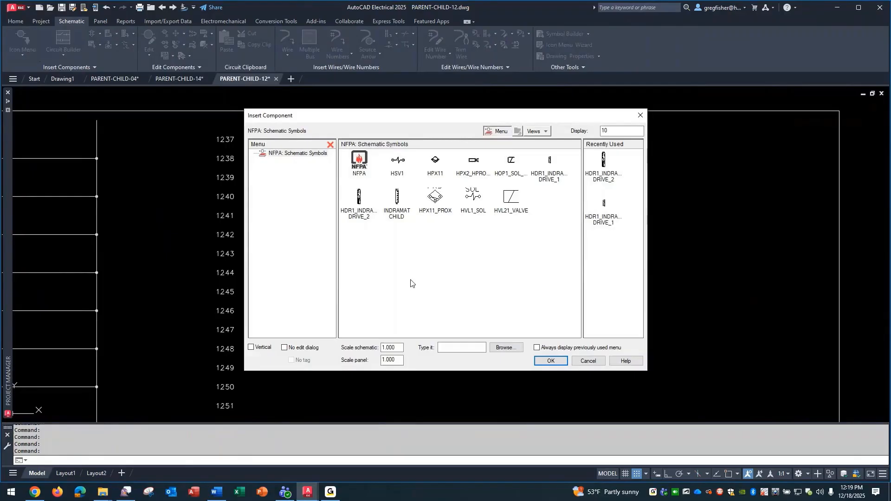
left_click(396, 197)
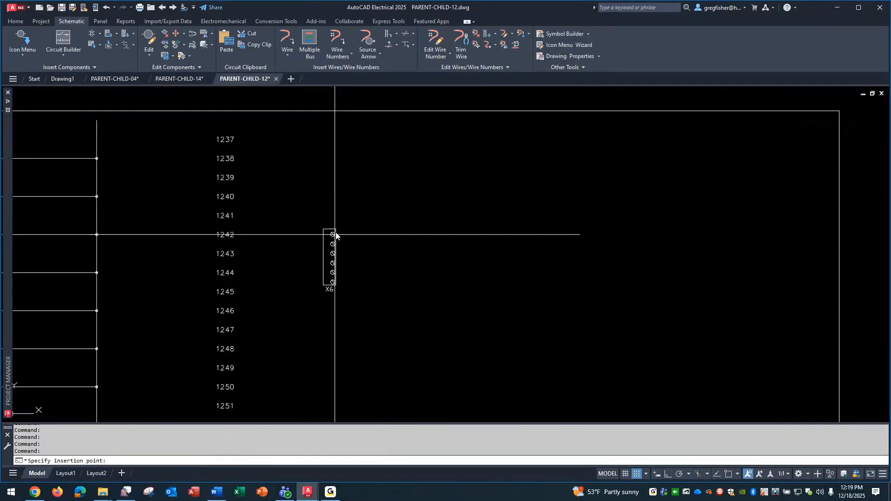
left_click(336, 235)
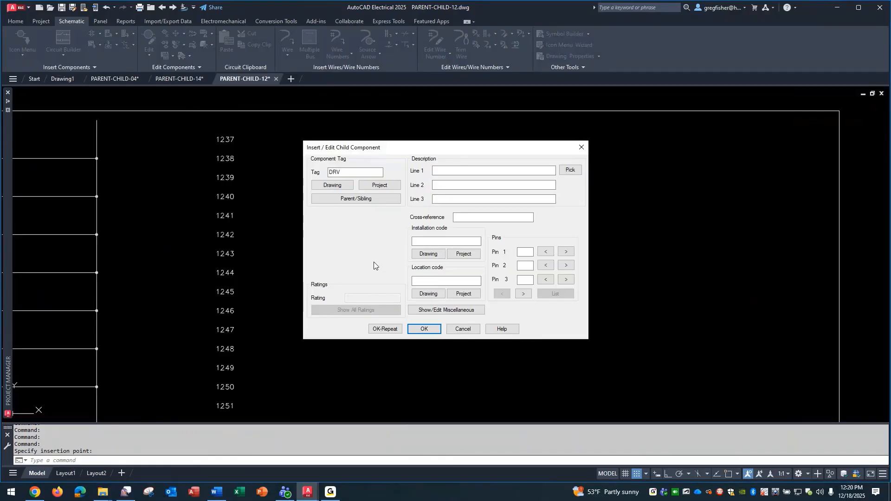
Link the child symbol to the sheet 2 parent drive DRV1421 from the project-wide component list and accept the copied data
left_click(380, 185)
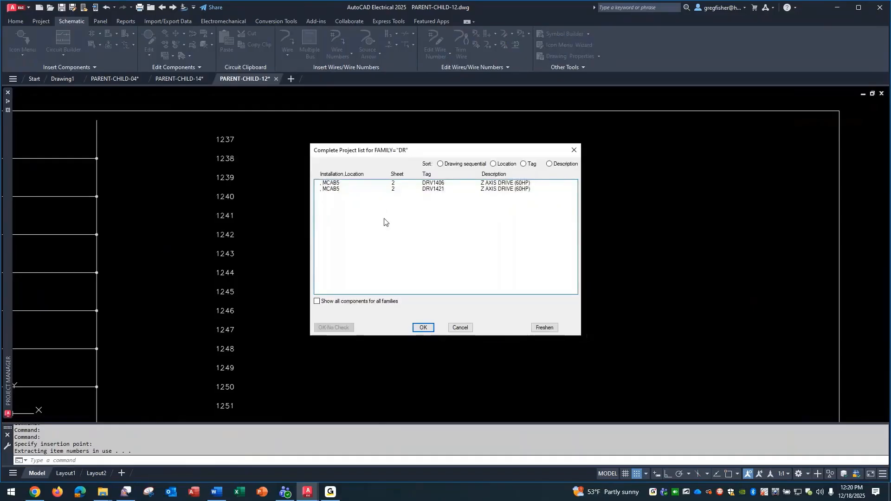
left_click(449, 189)
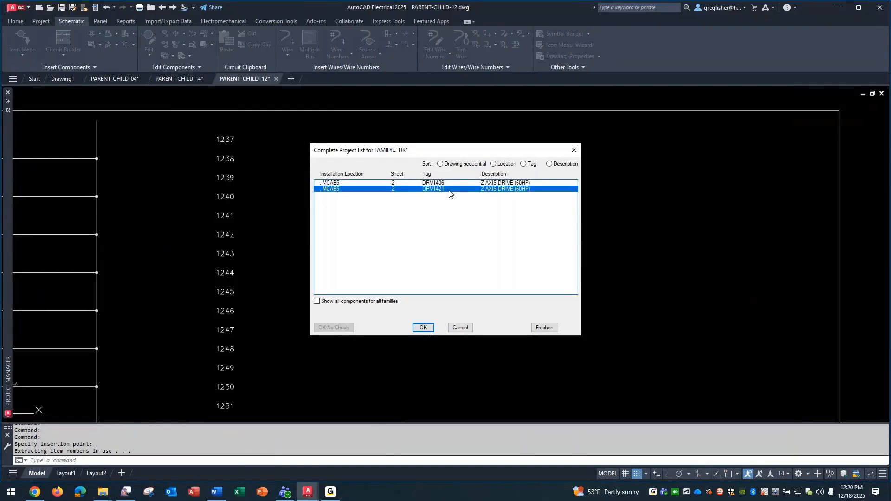
left_click(427, 329)
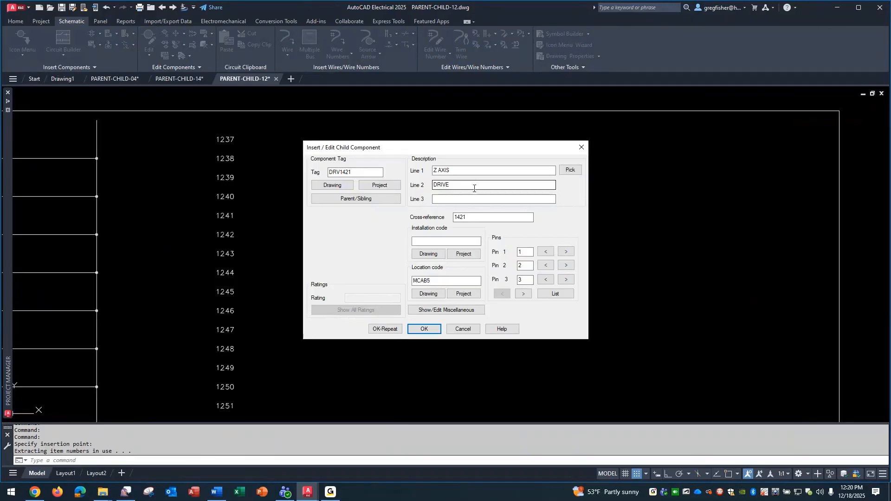
left_click(424, 330)
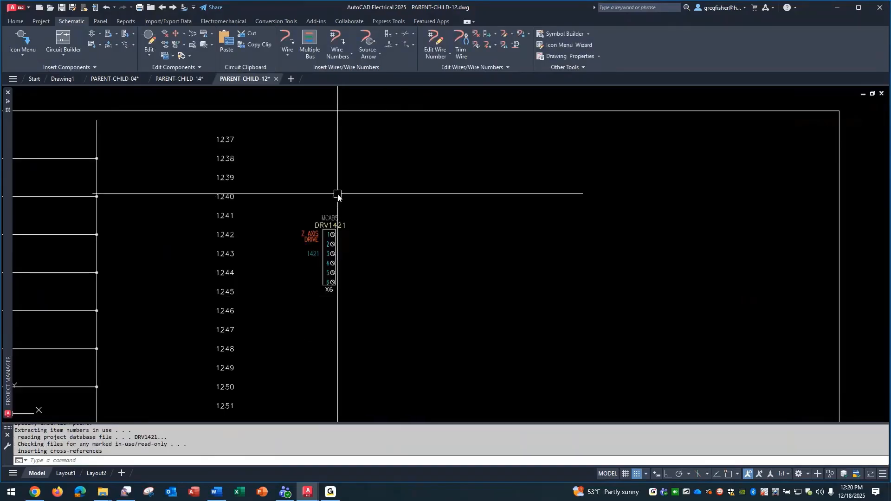
Compare the cross-reference on the child symbol with the one on its parent drive in PARENT-CHILD-14, and return to PARENT-CHILD-12
scroll(294, 249, "up", 2)
left_click(293, 248)
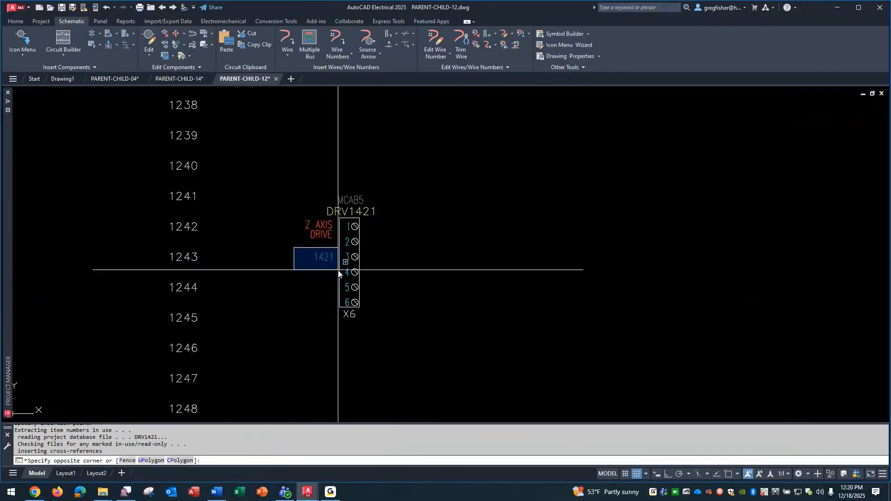
key("Escape")
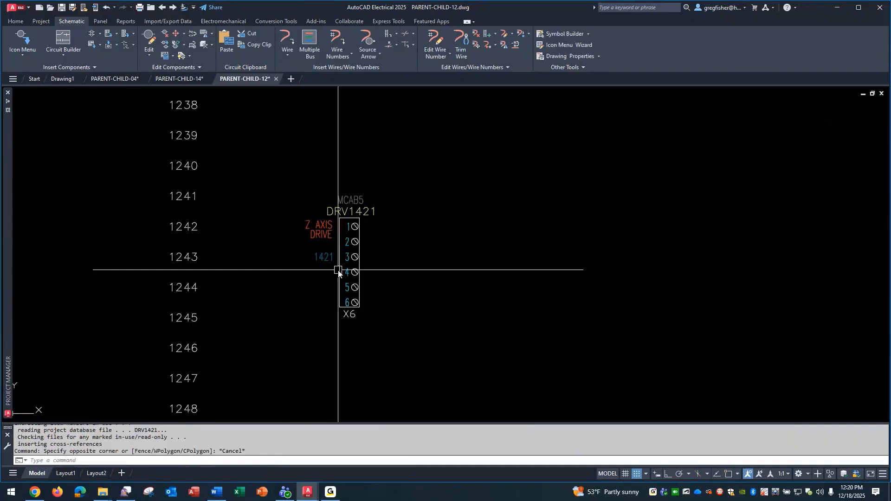
left_click(180, 80)
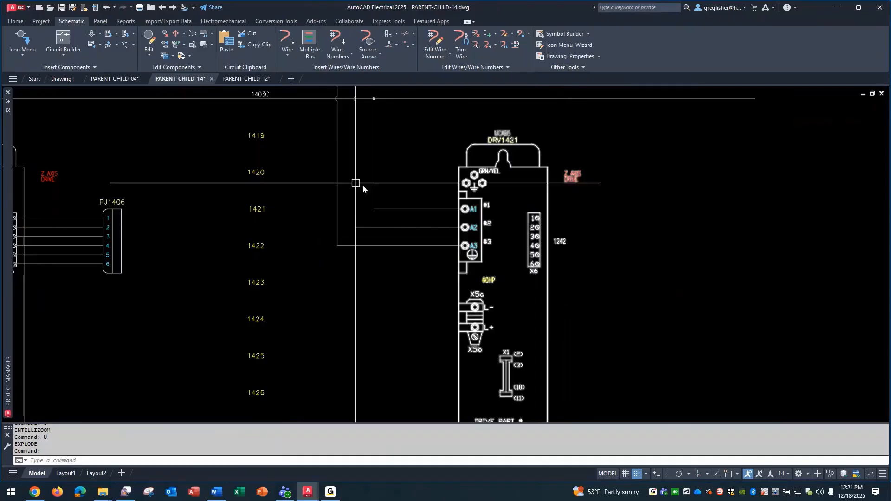
left_click(240, 79)
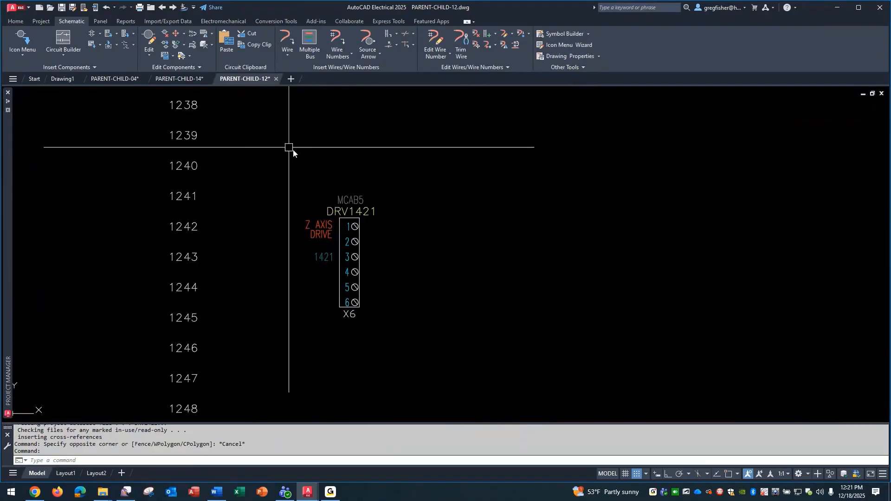
left_click(129, 36)
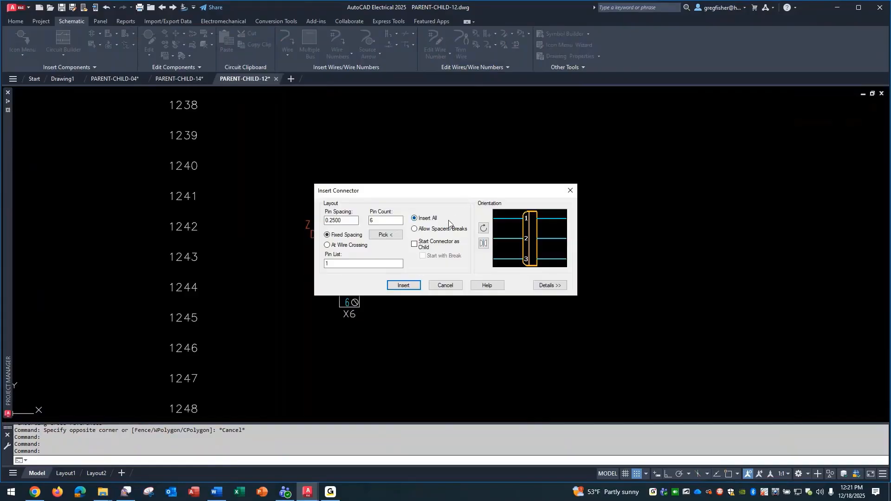
left_click(404, 285)
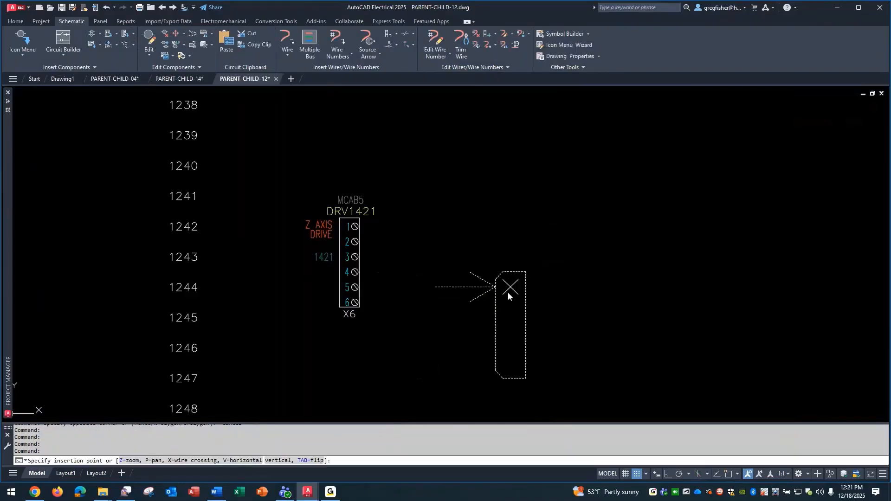
key("Escape")
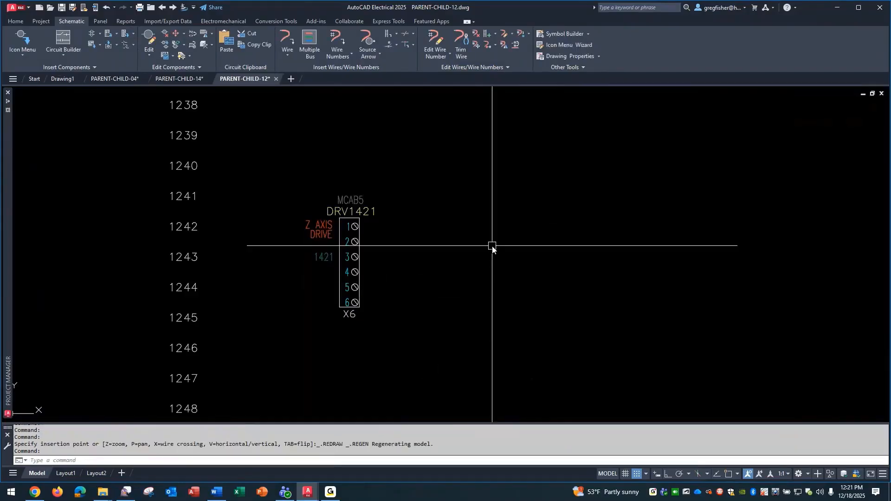
Run a horizontal multiple wire bus starting at the component from all six X6 terminals of the DRV1421 child symbol
left_click(311, 42)
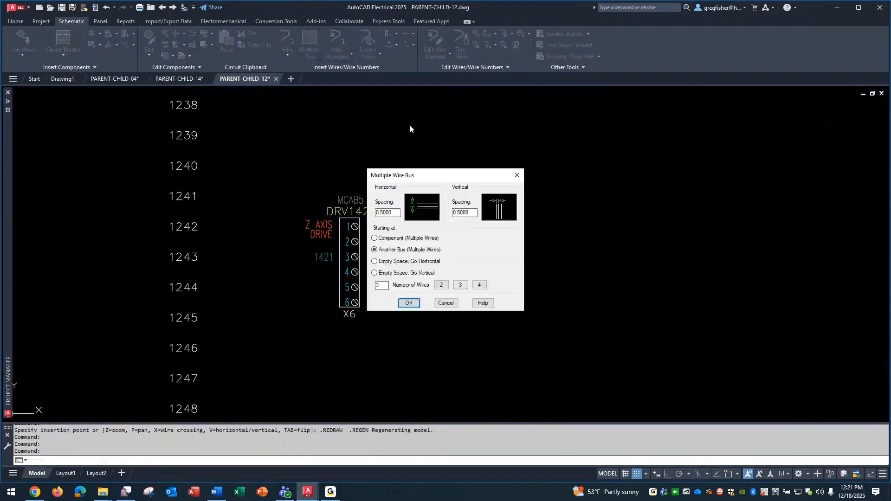
left_click(388, 239)
left_click(409, 303)
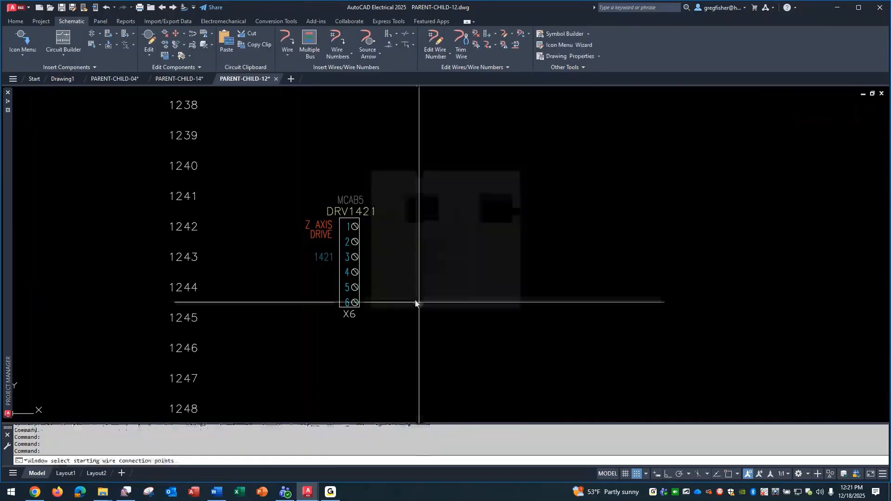
left_click(343, 181)
left_click(452, 348)
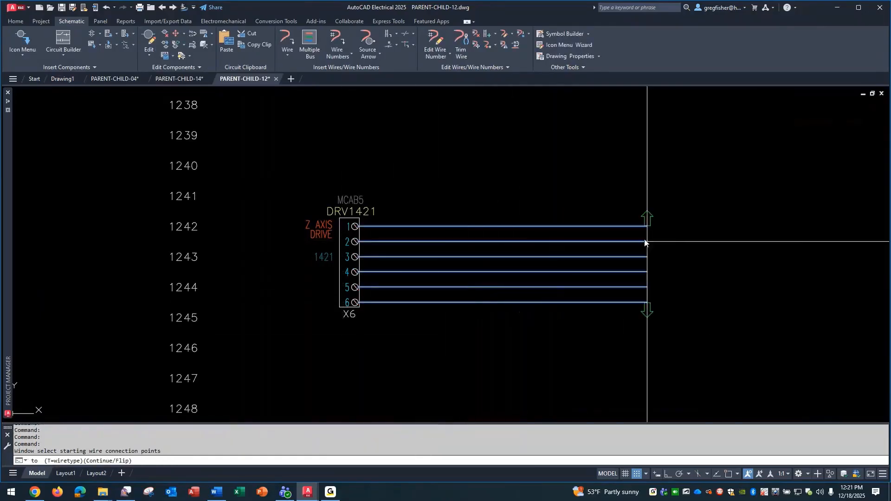
left_click(691, 242)
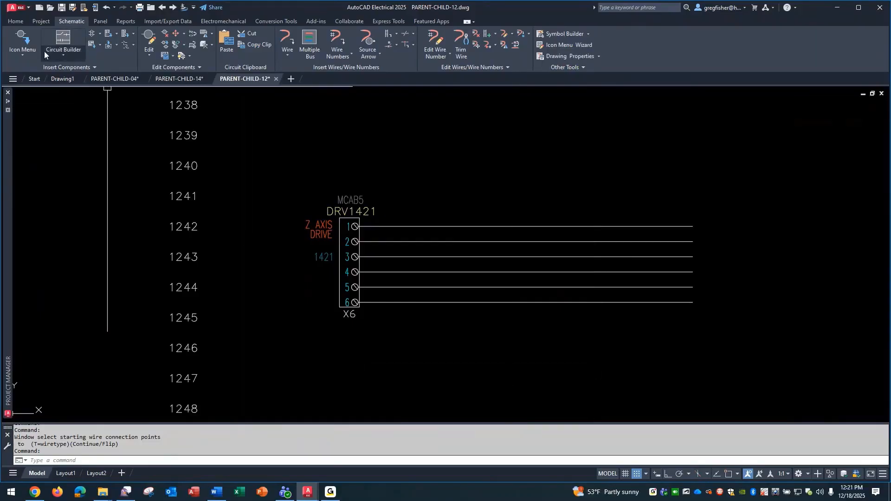
Insert a six-pin connector with 0.2500 fixed pin spacing at the free ends of the wires, starting at line 1242
left_click(124, 34)
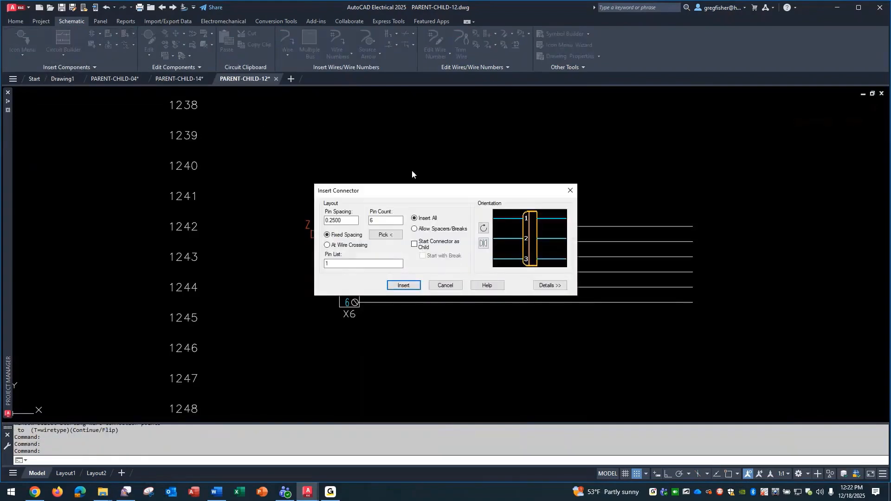
left_click(403, 285)
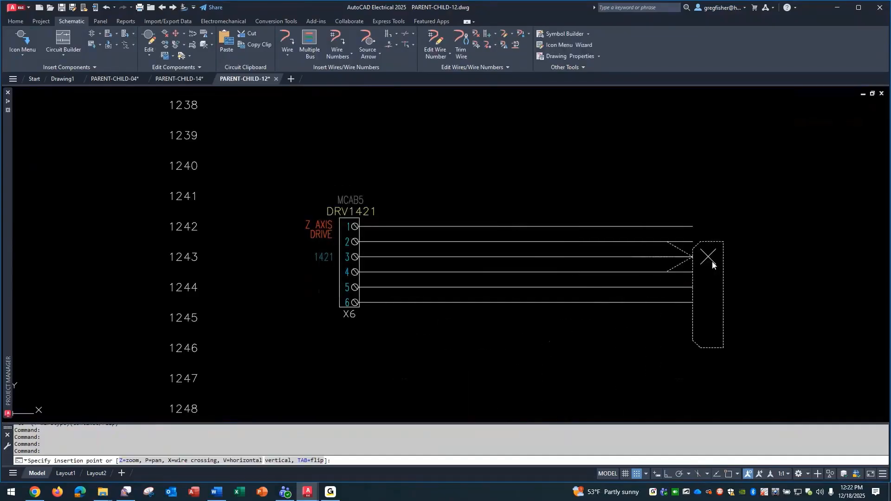
left_click(712, 231)
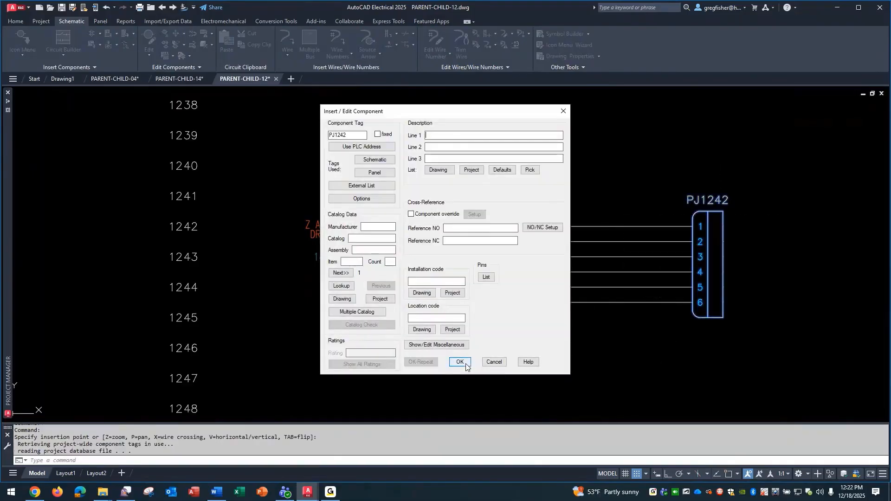
left_click(460, 363)
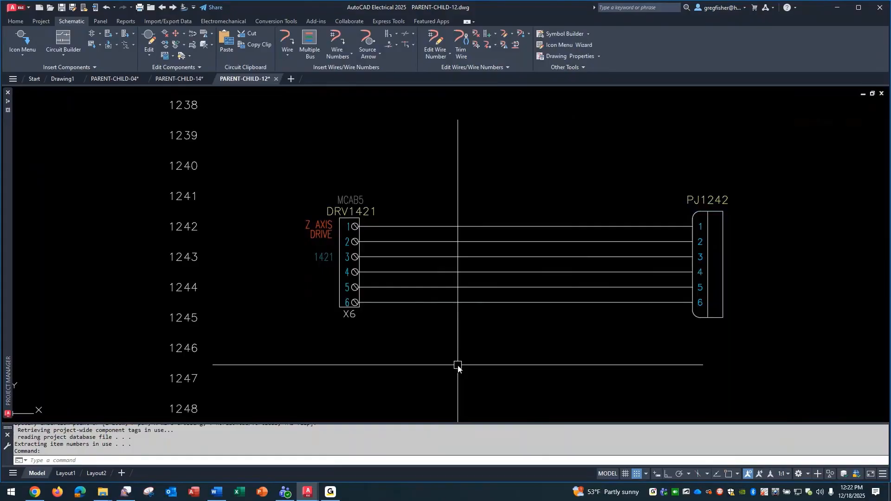
Place a second INDRAMAT CHILD symbol at line reference 1250, below the wired child symbol
scroll(460, 366, "down", 2)
mouse_move(455, 369)
middle_mouse_down()
mouse_move(427, 314)
mouse_move(368, 256)
middle_mouse_up()
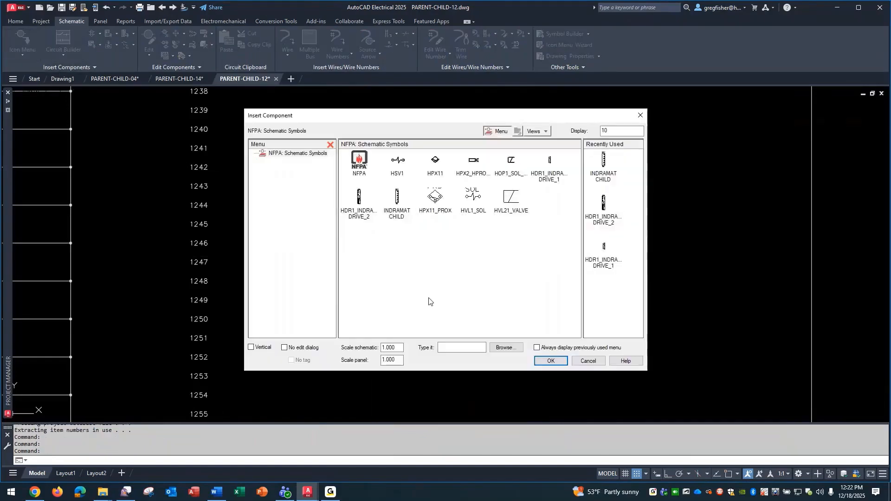
left_click(399, 199)
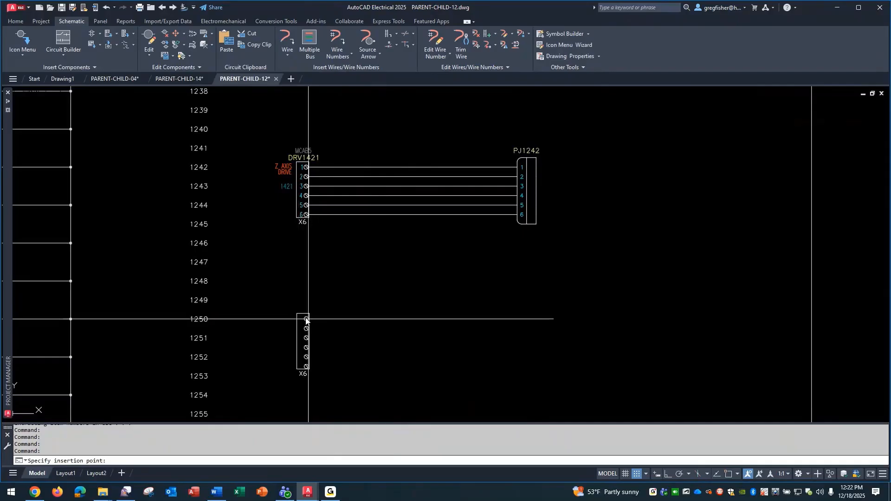
left_click(306, 320)
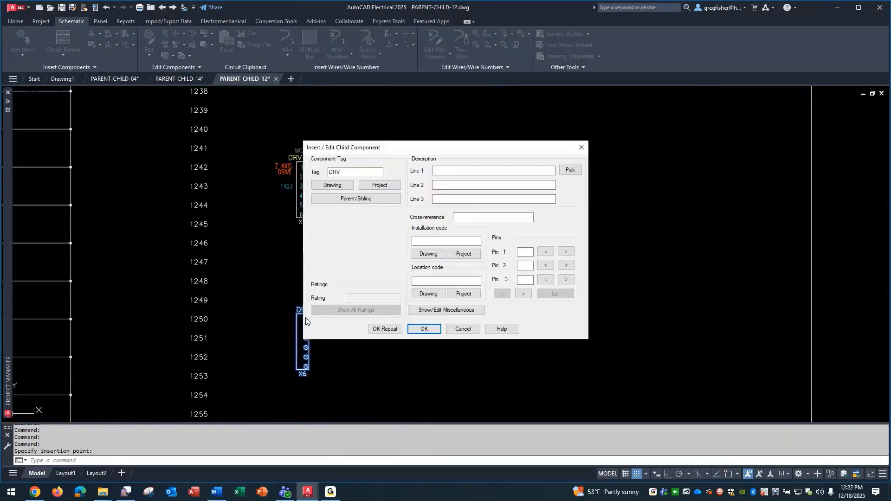
Try to link the second child symbol to the sheet 2 parent drive DRV1421 from the project-wide list
left_click(349, 199)
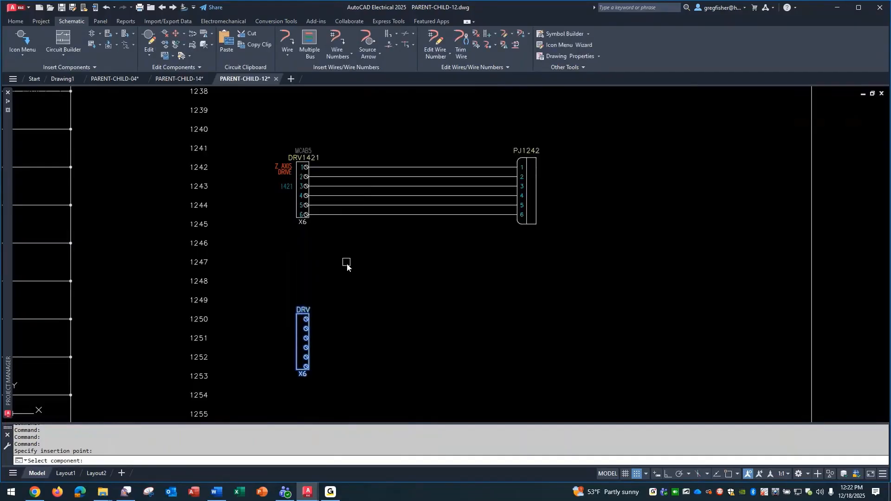
right_click(347, 271)
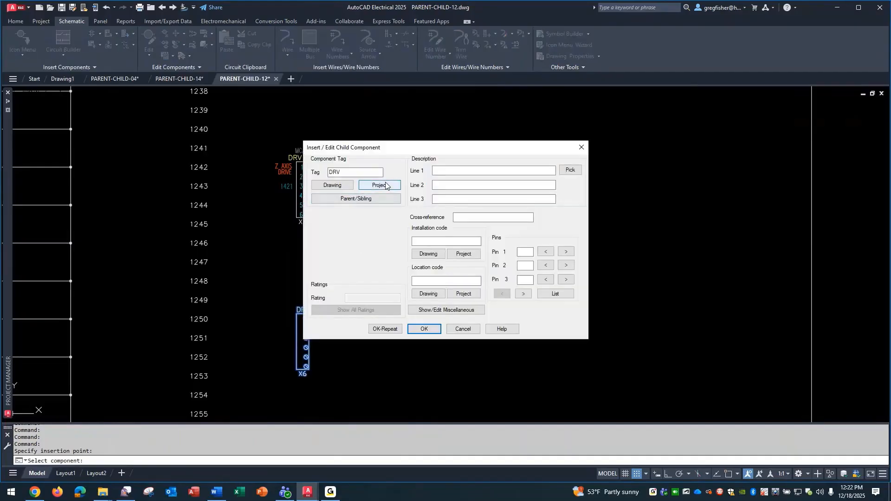
left_click(384, 188)
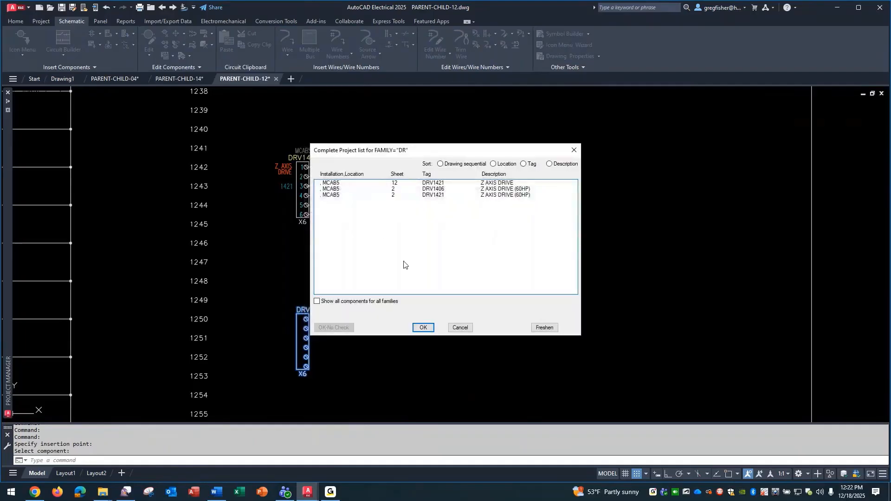
left_click(440, 196)
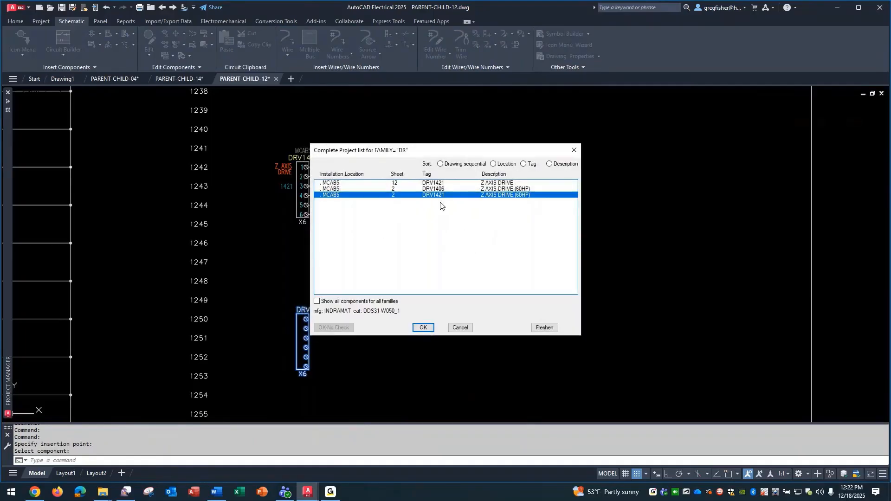
left_click(422, 328)
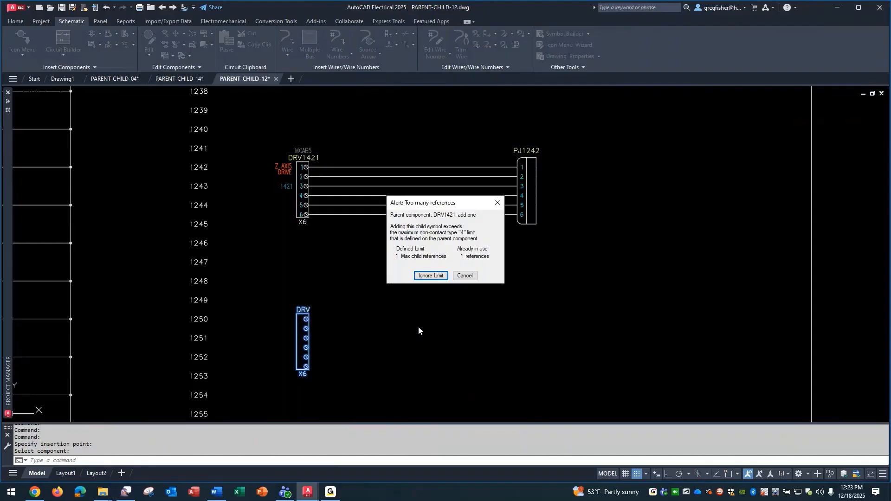
left_click(465, 275)
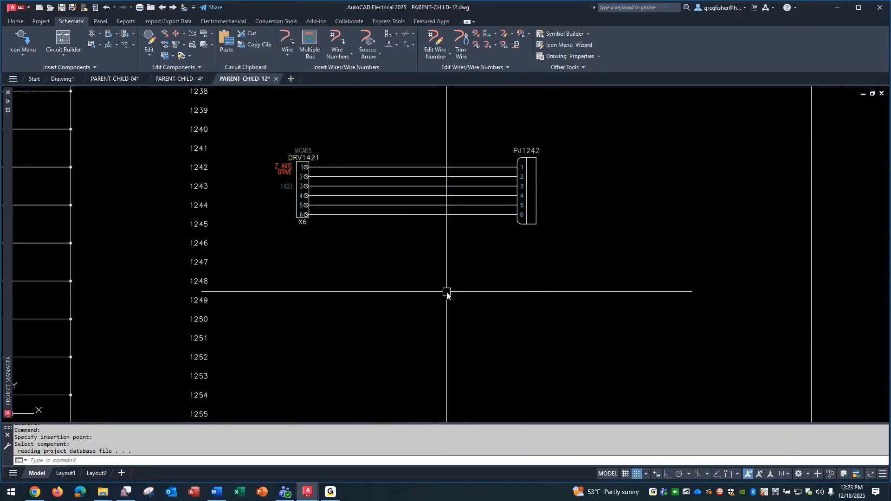
Switch to the PARENT-CHILD-14 drawing and bring up the DRV1421 drive parent
left_click(177, 79)
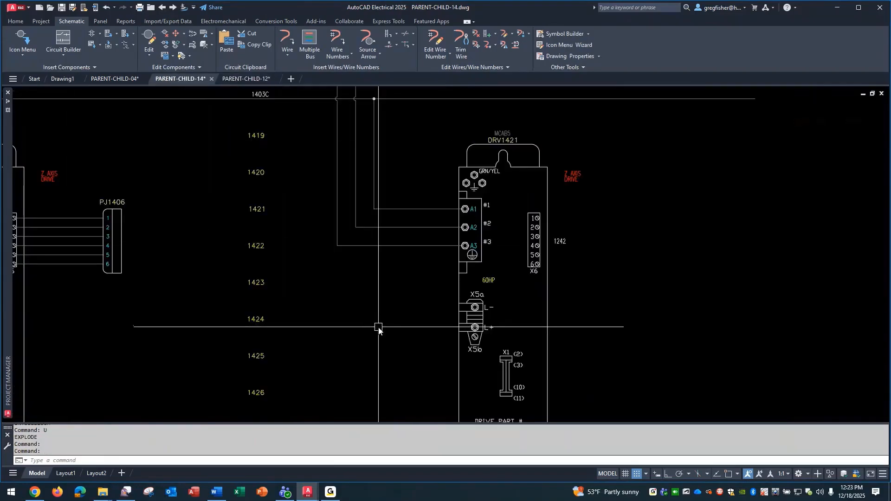
scroll(378, 329, "down", 2)
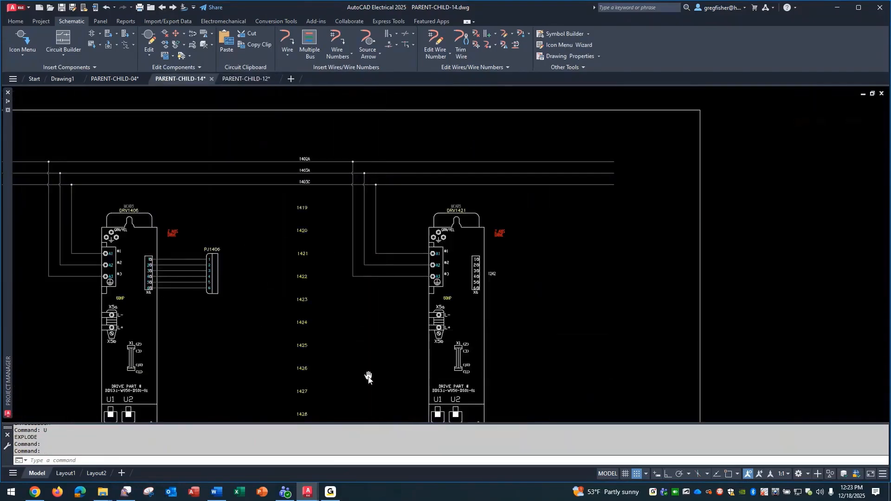
middle_click_drag(368, 378, 299, 292)
scroll(299, 293, "down", 2)
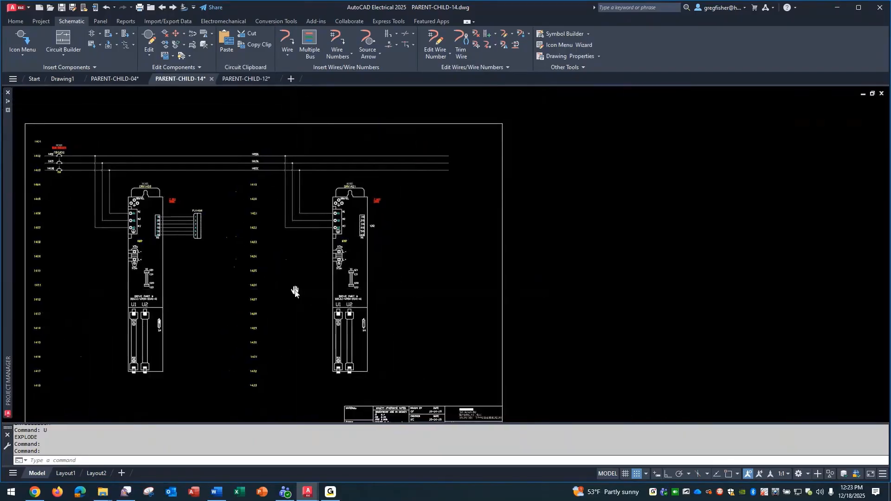
scroll(322, 268, "up", 2)
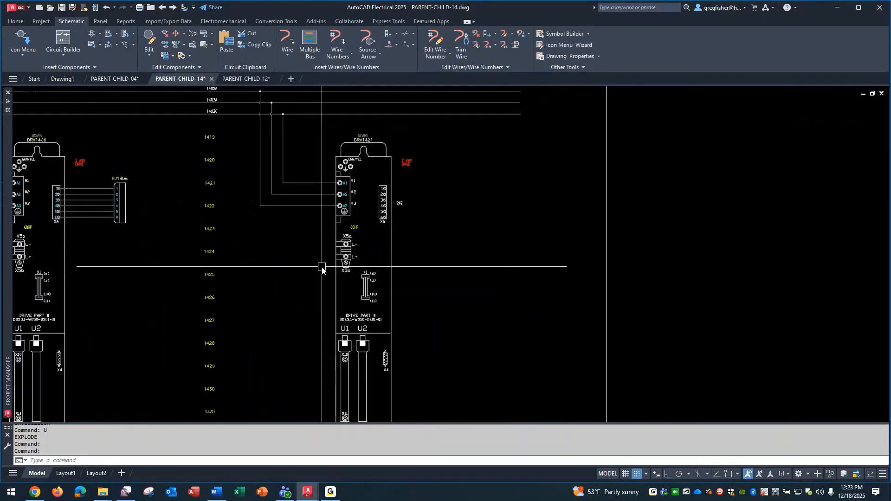
type("EXPLO")
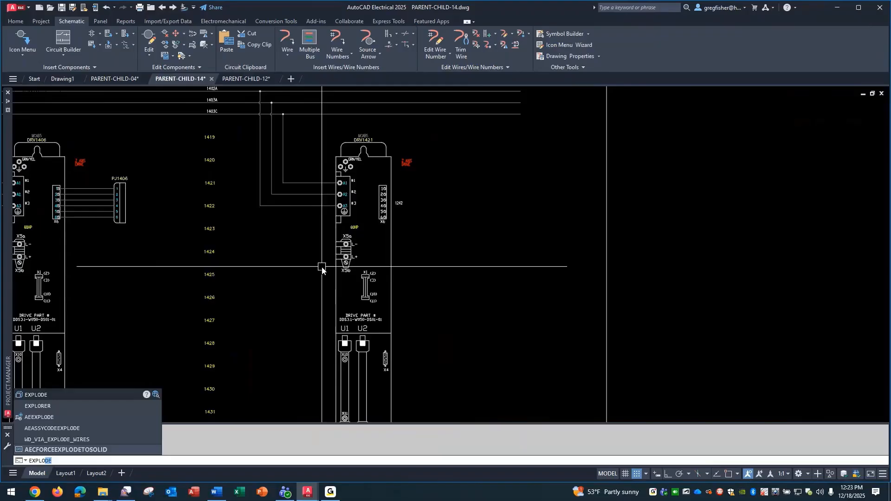
key("Escape")
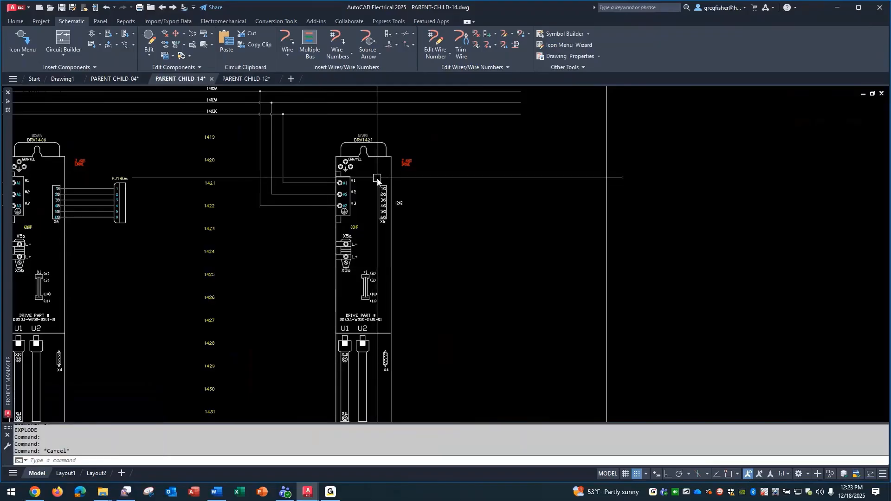
Copy the DRV1421 drive component to its right on line 1421, accepting the proposed tag, catalog data and Z AXIS DRIVE description
right_click(380, 148)
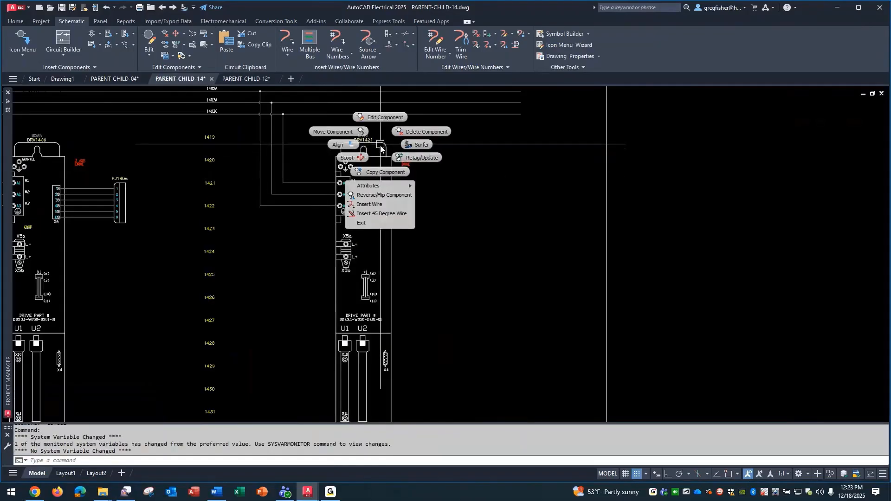
left_click(378, 173)
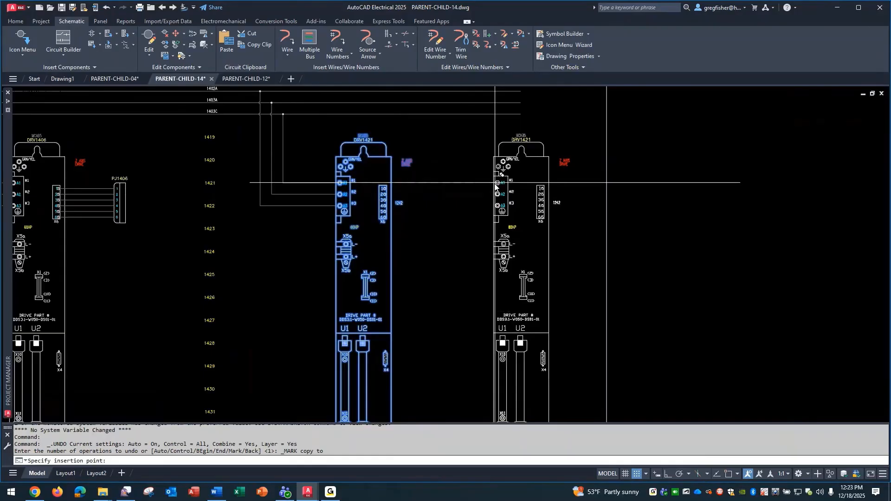
left_click(499, 186)
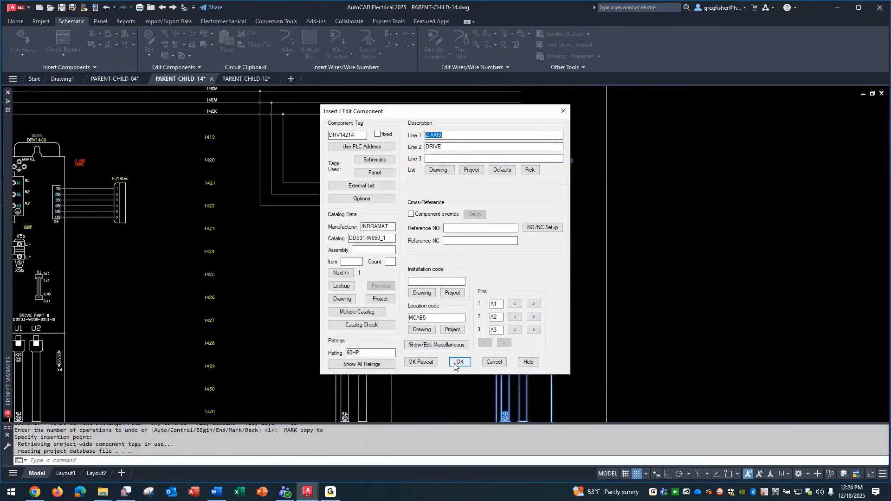
left_click(455, 363)
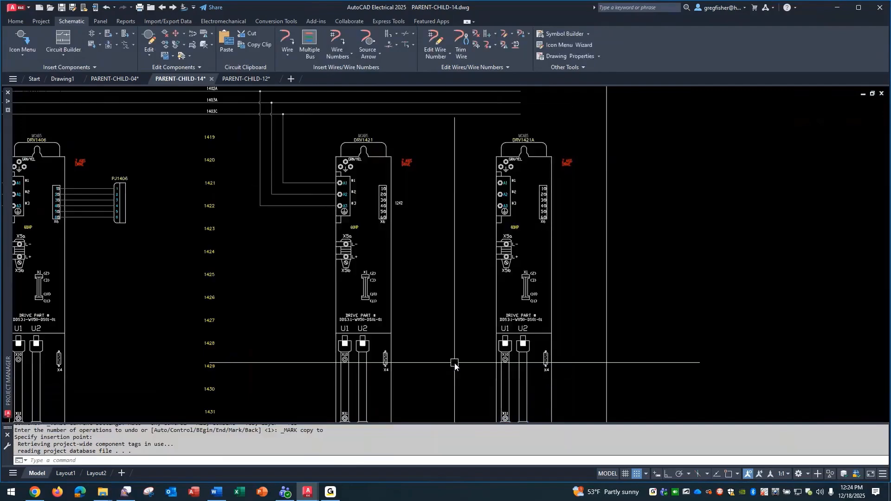
Explode the copied drive beside DRV1421 into individual objects
type("EXPLODE")
key("Return")
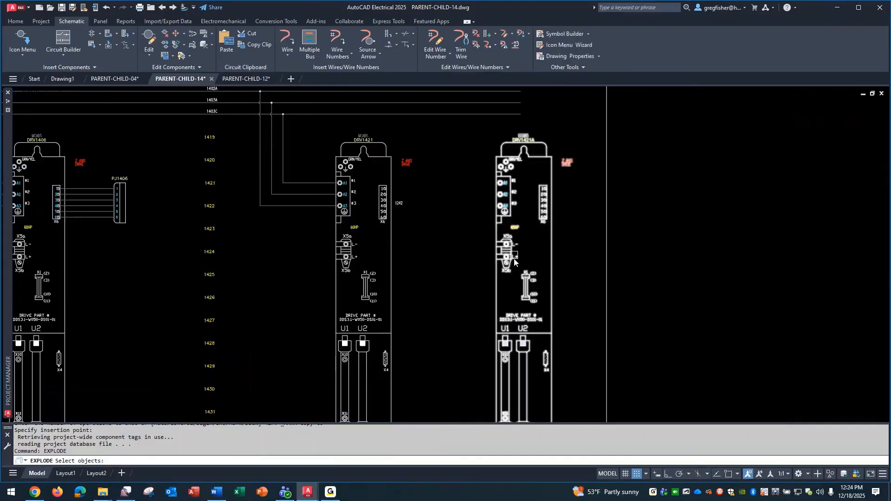
left_click(510, 209)
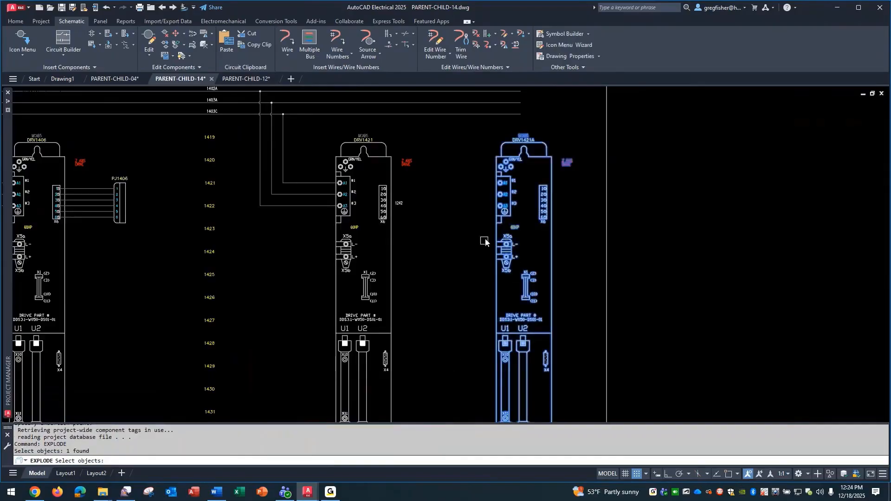
key("Return")
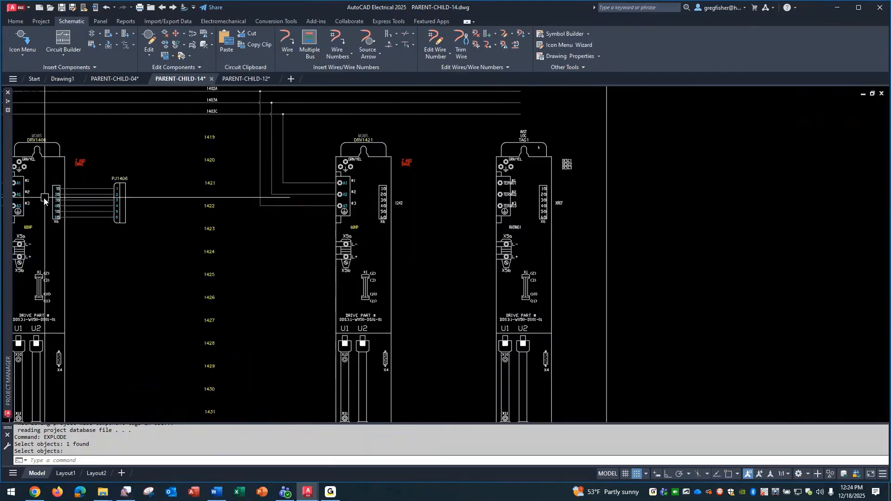
Compare the wired X6 terminals of DRV1406 with the exploded copy, and inspect the copy's X6 pin 1 label as text
scroll(44, 198, "up", 4)
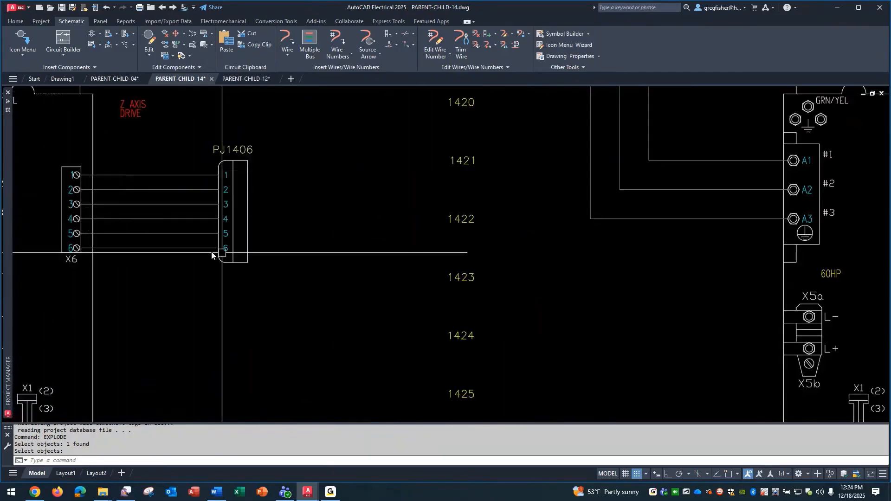
scroll(353, 308, "down", 3)
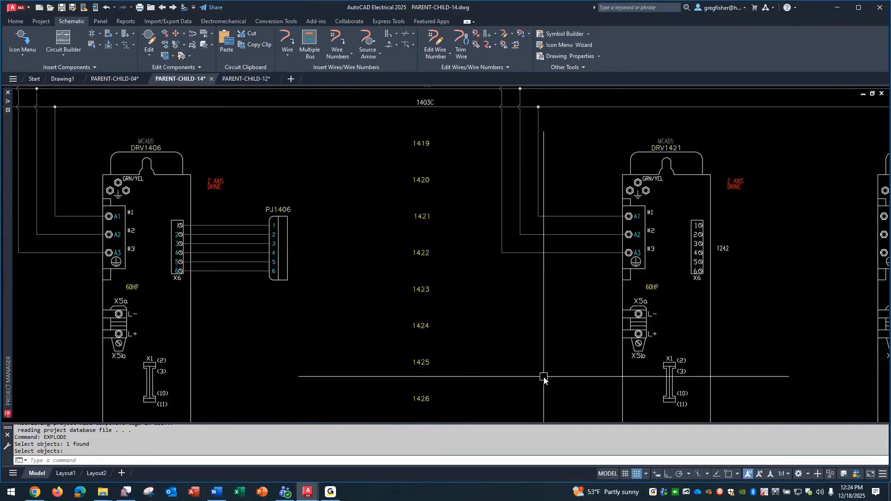
scroll(544, 376, "down", 2)
mouse_move(675, 375)
middle_mouse_down()
mouse_move(539, 299)
mouse_move(430, 261)
mouse_move(400, 265)
middle_mouse_up()
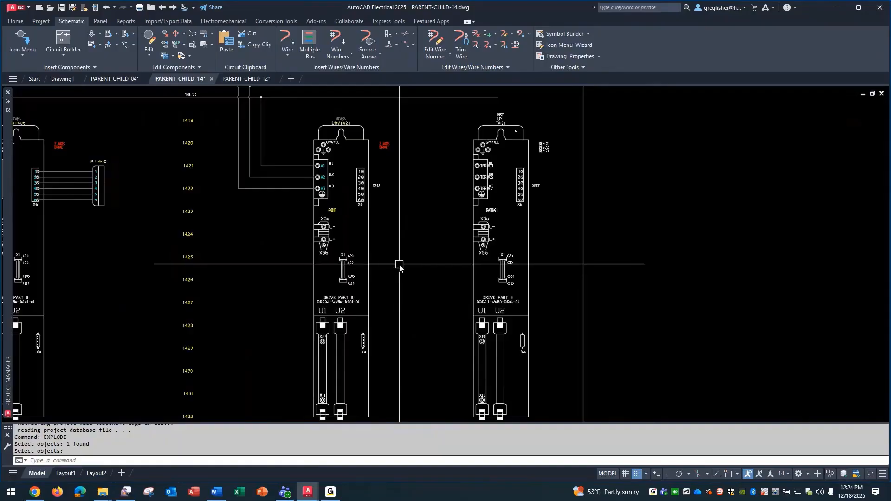
scroll(529, 172, "up", 6)
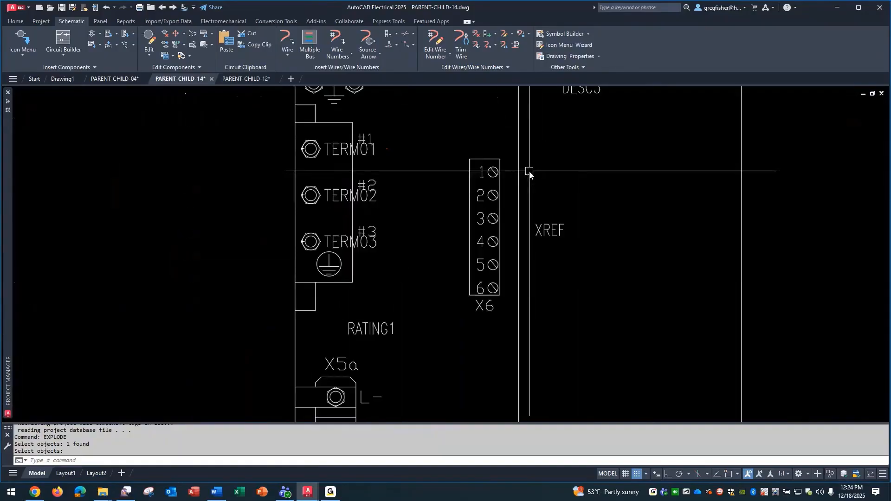
double_click(483, 178)
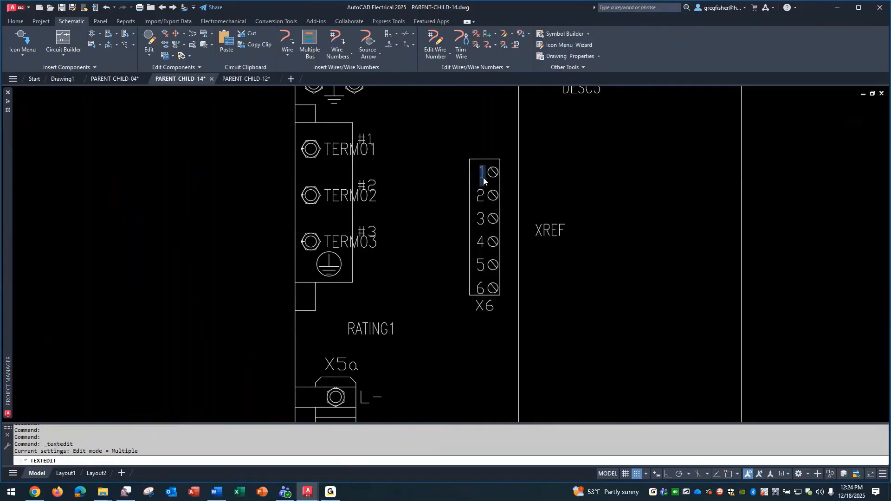
left_click(460, 201)
key("Escape")
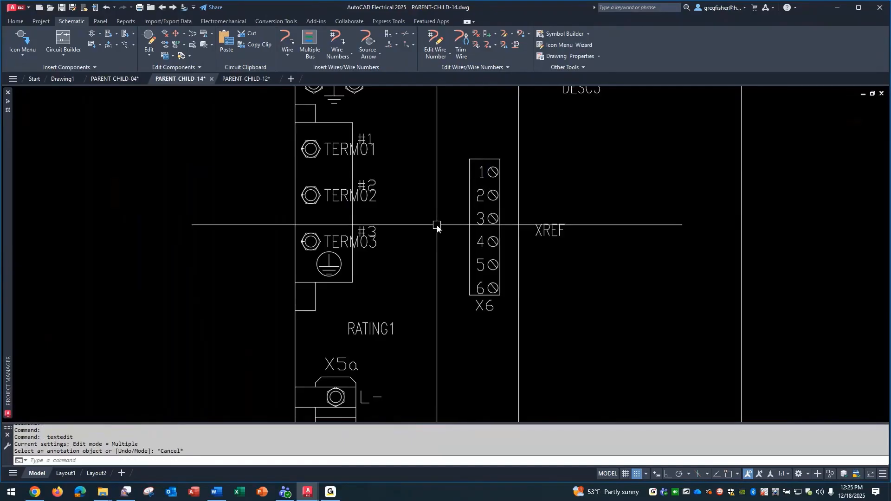
Start Symbol Builder and select all objects of the exploded drive copy as the symbol's geometry
scroll(437, 226, "down", 8)
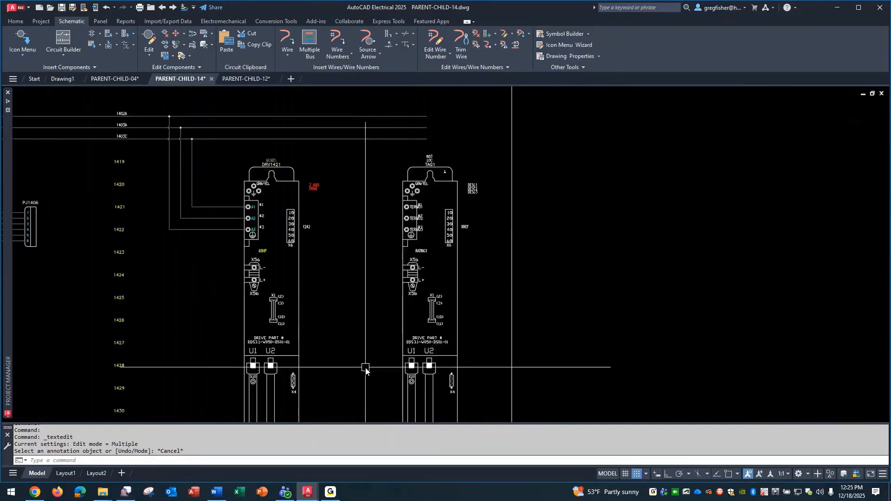
scroll(364, 368, "down", 2)
middle_click_drag(364, 369, 364, 341)
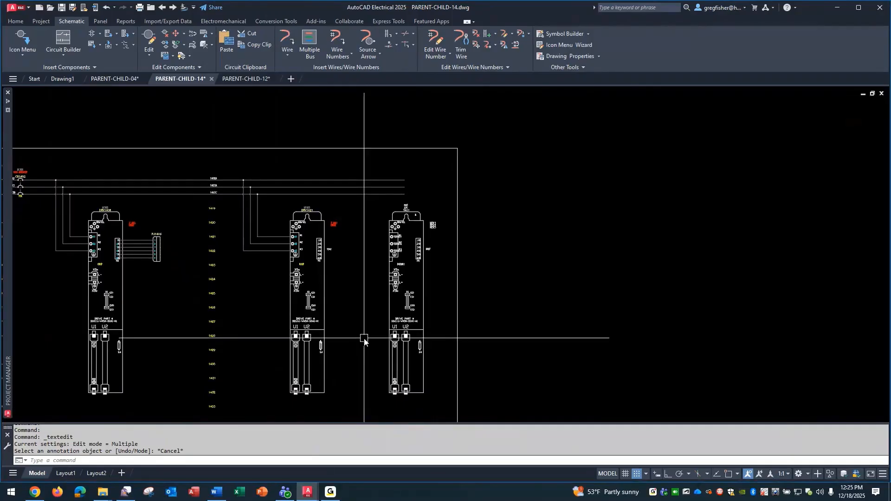
left_click(550, 33)
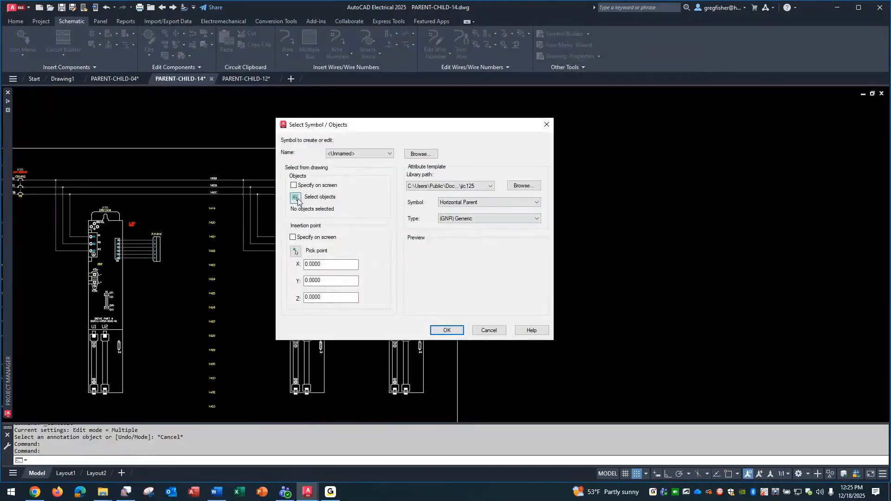
left_click(296, 200)
left_click(375, 203)
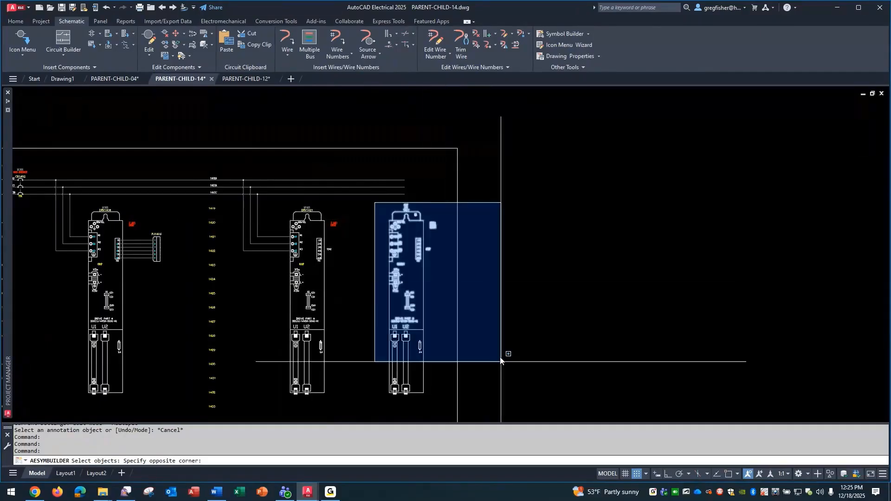
left_click(497, 381)
key("Return")
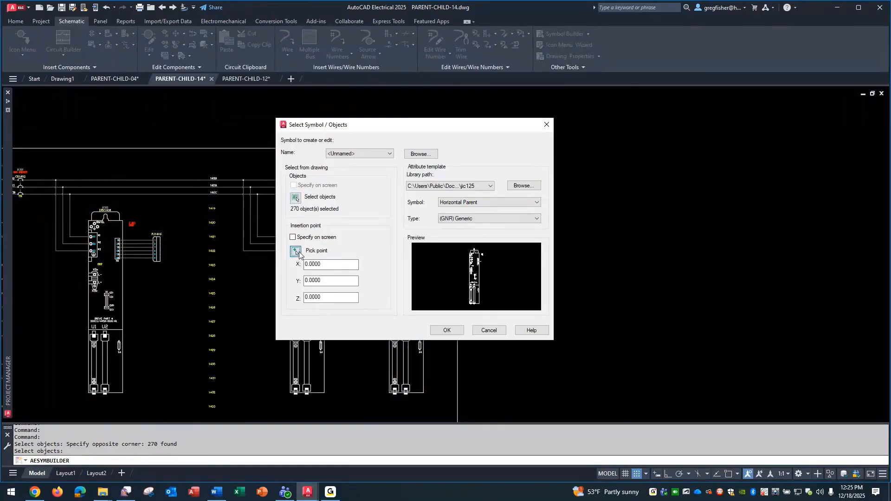
Set the symbol's insertion base point at the #1 terminal, TERM01, of the exploded drive copy
left_click(298, 254)
scroll(385, 234, "up", 8)
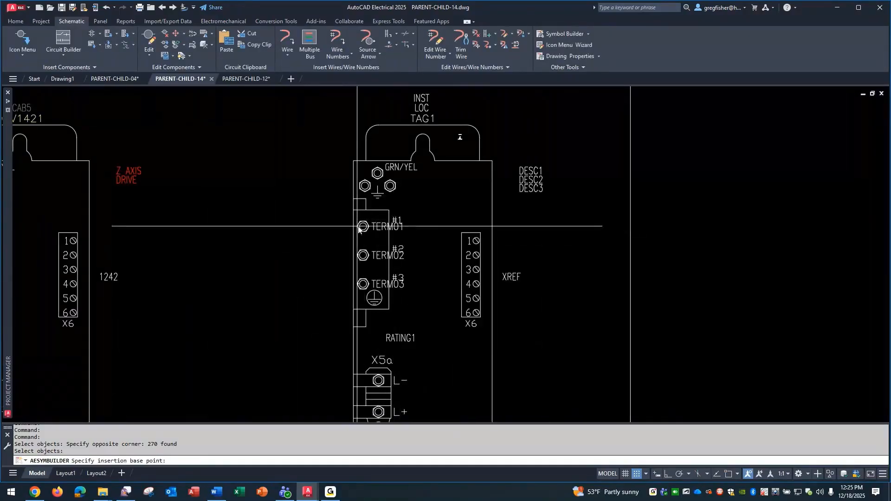
left_click(358, 227)
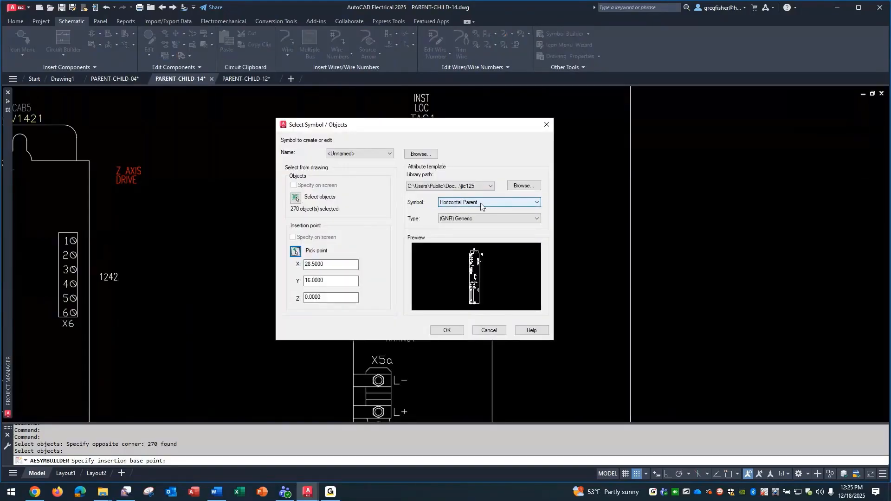
Review the symbol types offered for the Horizontal Parent template, and leave Symbol Builder without creating the symbol
left_click(514, 218)
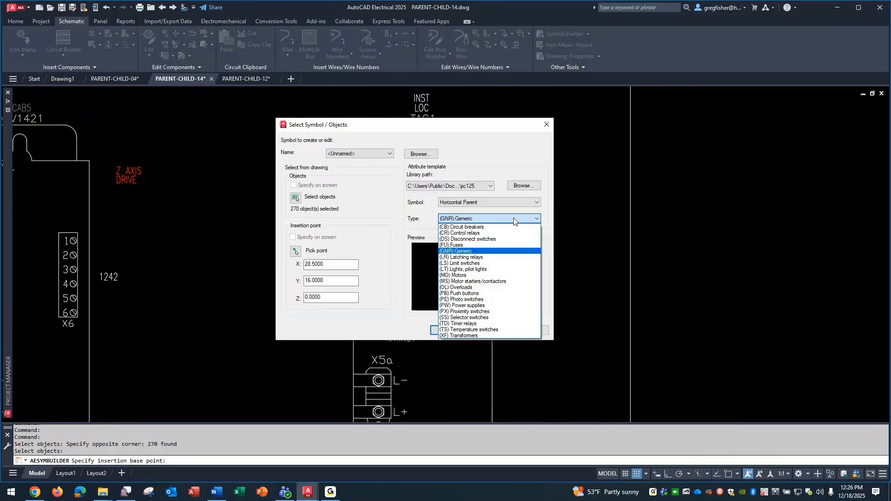
left_click(514, 221)
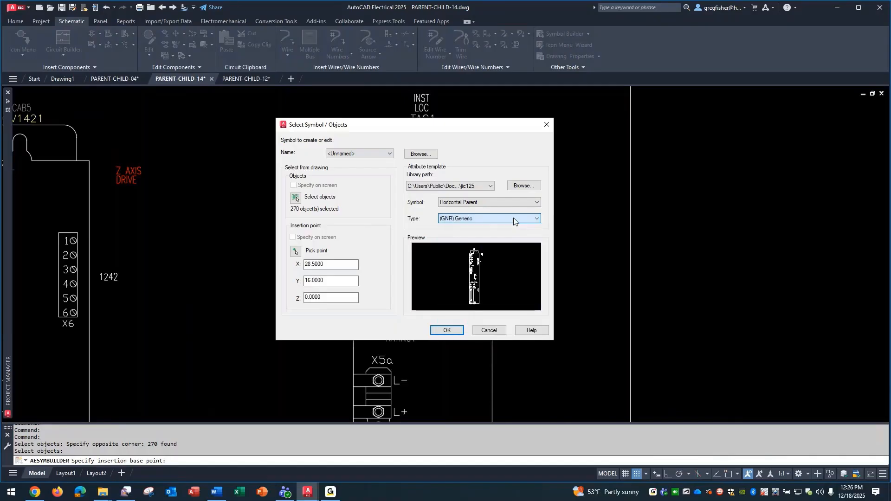
left_click(490, 331)
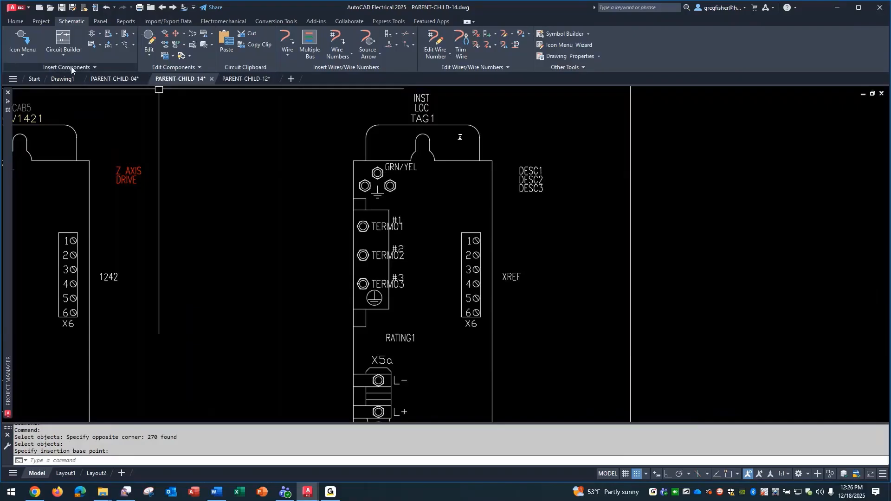
Open the Catalog Browser and review the list of component categories around DR (Drives)
left_click(28, 55)
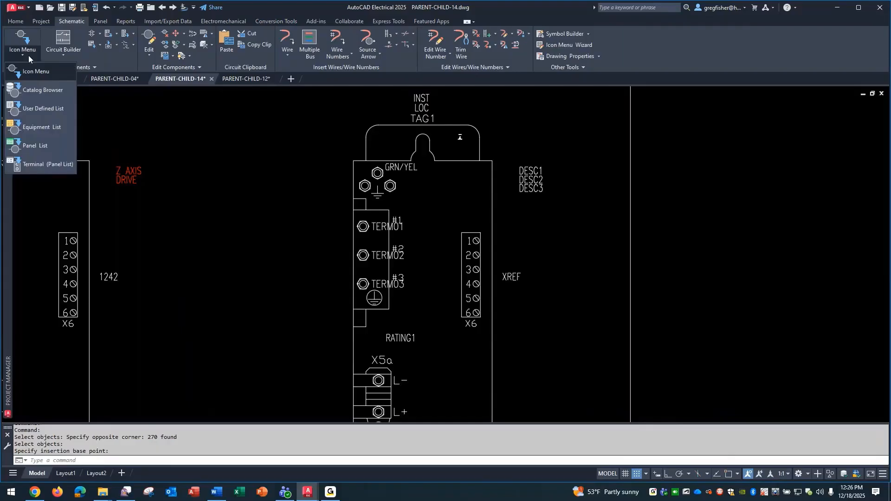
left_click(36, 88)
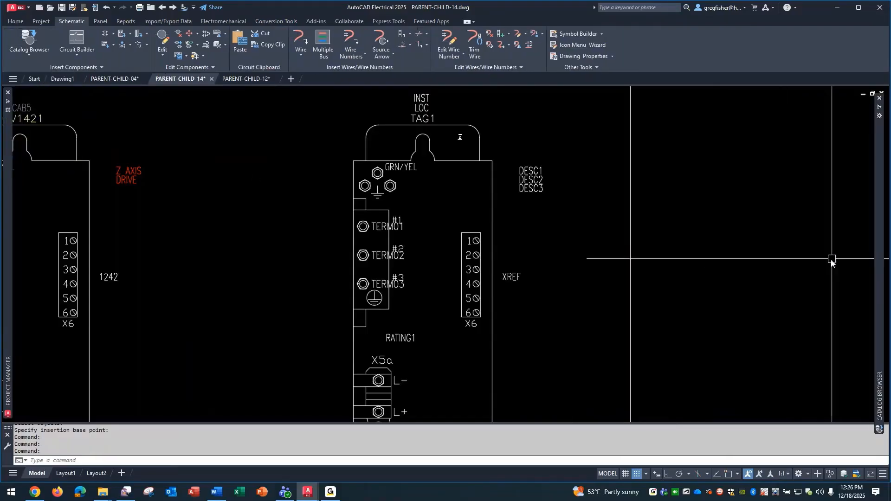
mouse_move(878, 248)
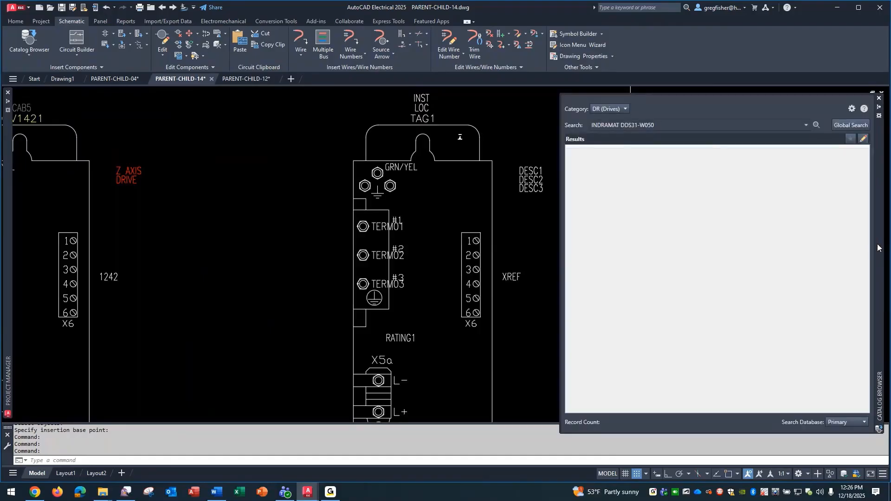
left_click(625, 109)
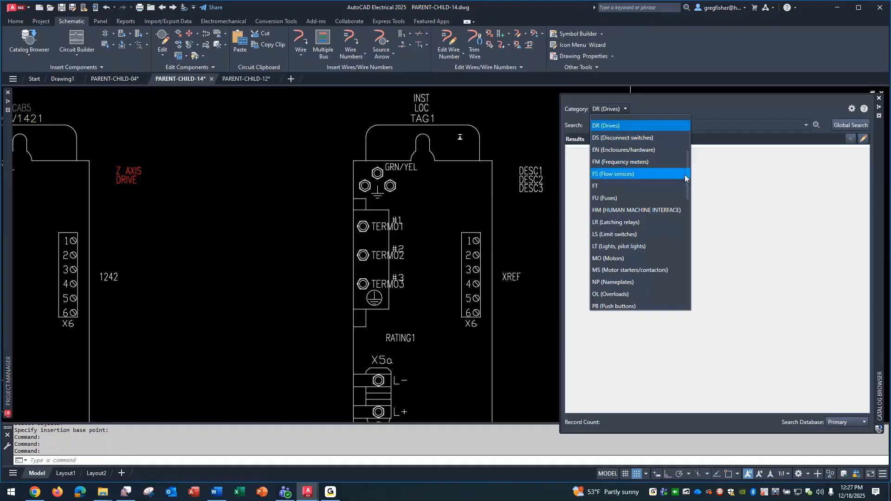
left_click_drag(685, 174, 687, 150)
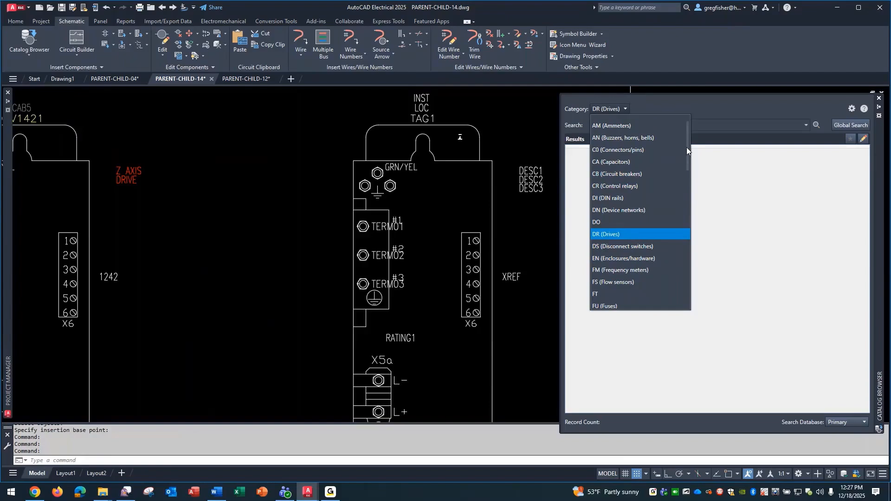
left_click_drag(687, 146, 688, 176)
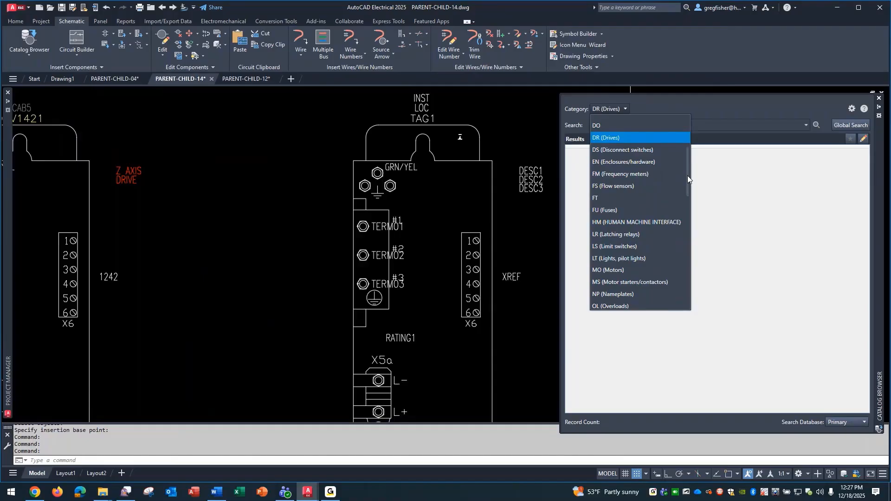
left_click_drag(687, 176, 688, 149)
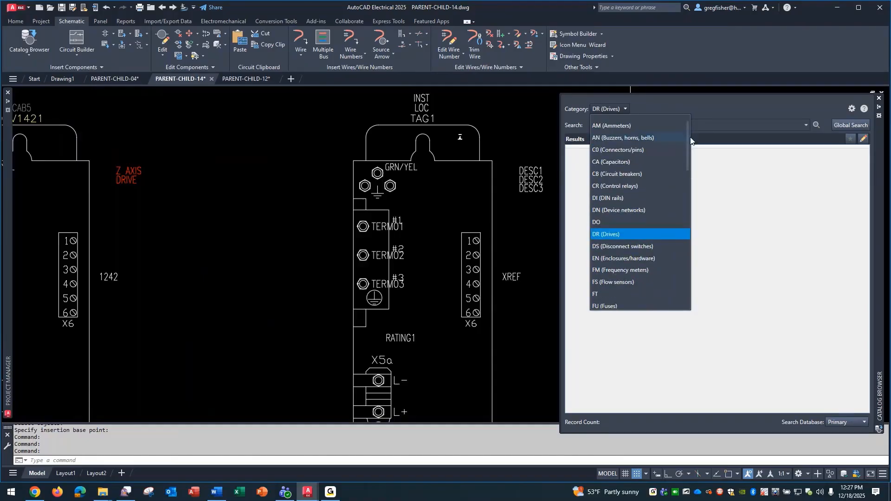
left_click(711, 114)
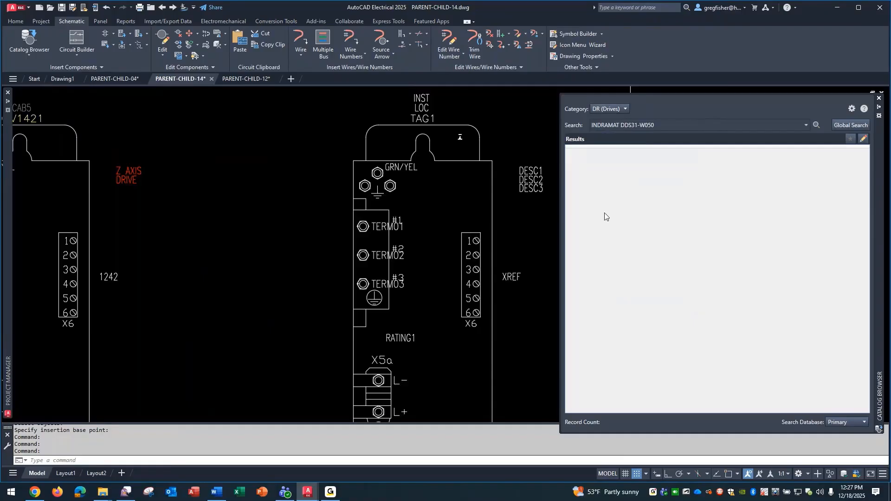
Restart Symbol Builder and select all objects of the exploded drive copy beside DRV1421 as the symbol's geometry
scroll(541, 292, "down", 4)
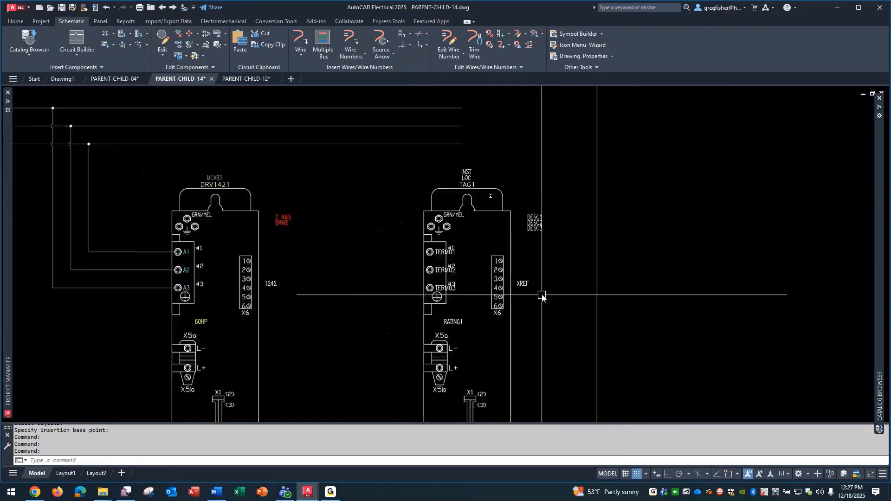
middle_click_drag(542, 301, 438, 200)
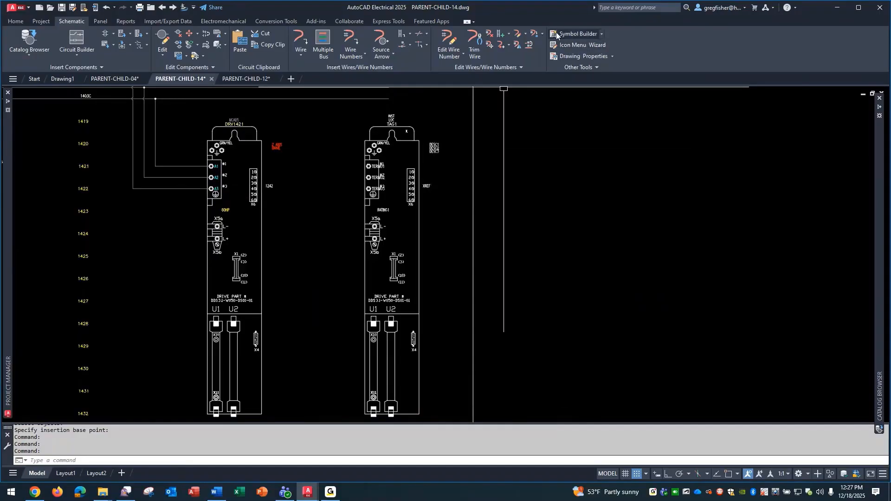
left_click(551, 45)
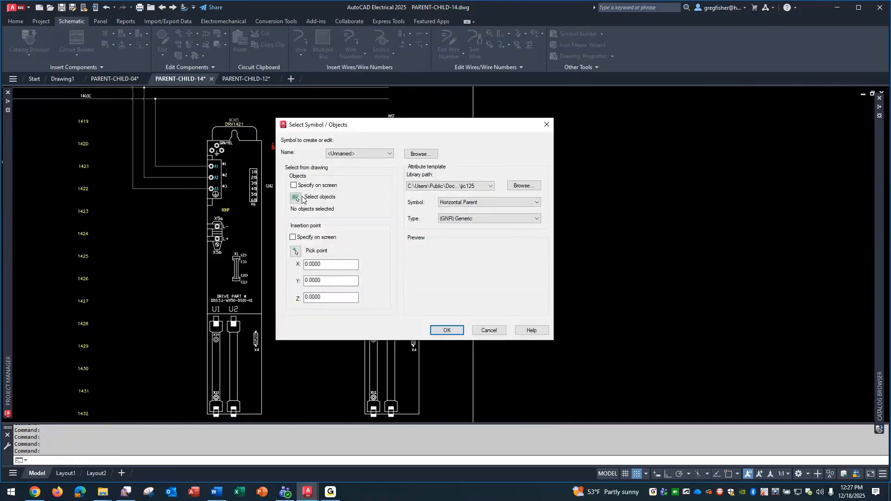
left_click(298, 198)
left_click(346, 110)
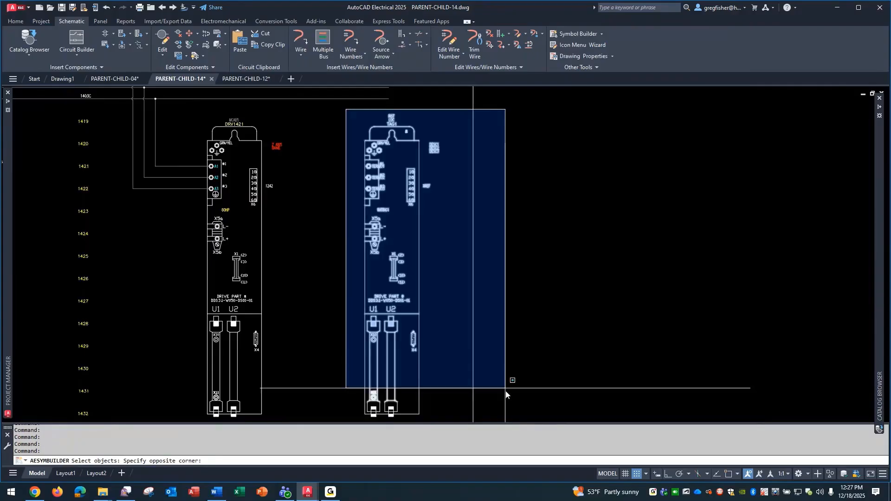
left_click(450, 415)
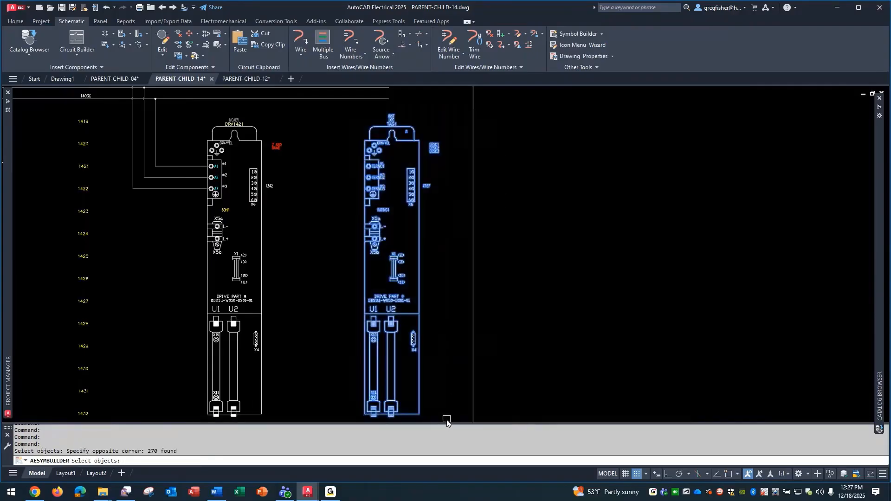
key("Return")
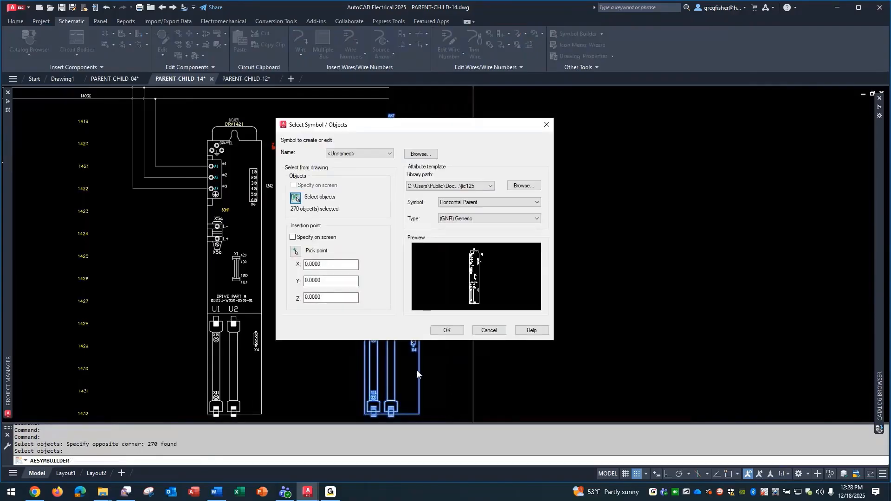
Set the insertion base point at the copy's TERM01 terminal and open the symbol for editing with the Horizontal Parent, (GNR) Generic template
left_click(296, 251)
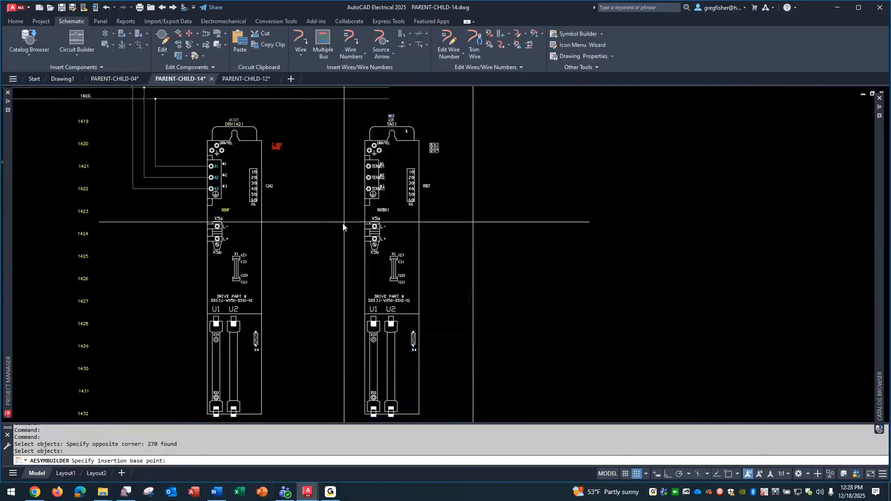
scroll(365, 172, "up", 6)
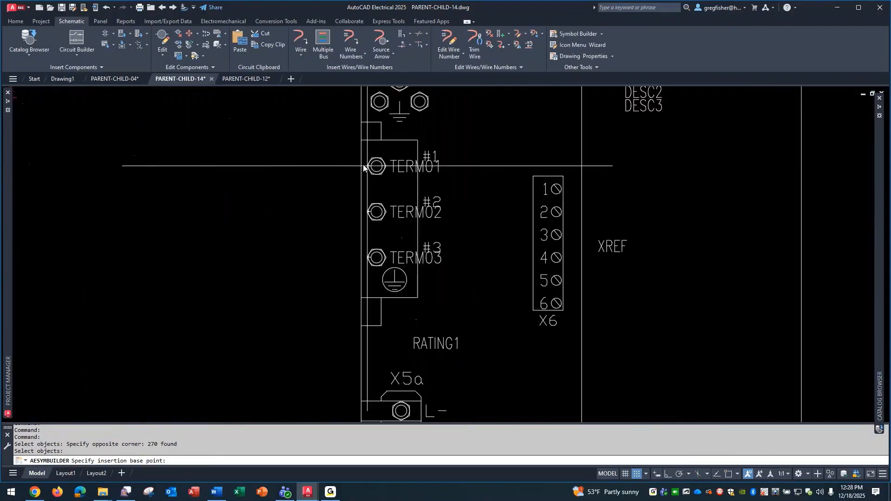
left_click(364, 166)
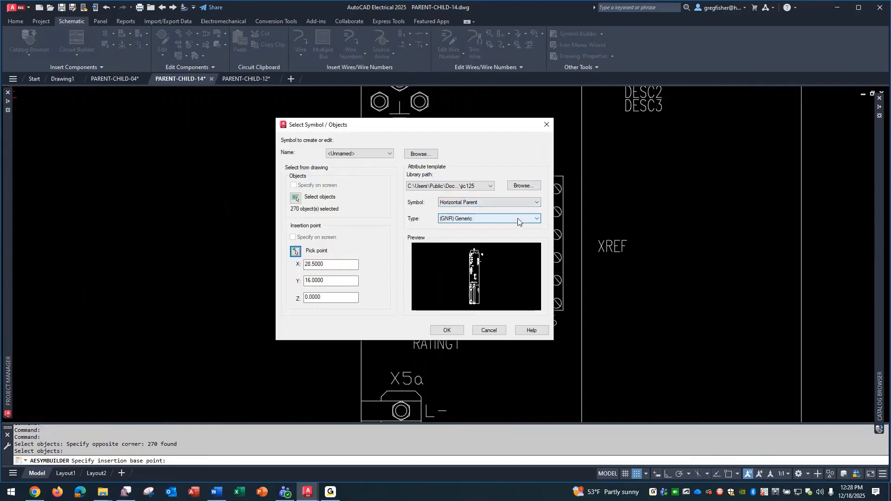
left_click(449, 330)
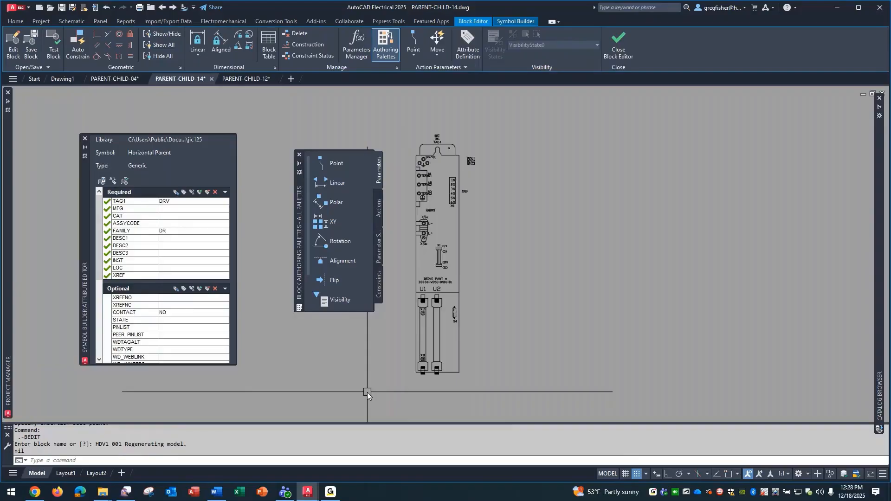
Inspect the properties of the symbol's FAMILY attribute and the values assigned to FAMILY and TAG1
double_click(177, 234)
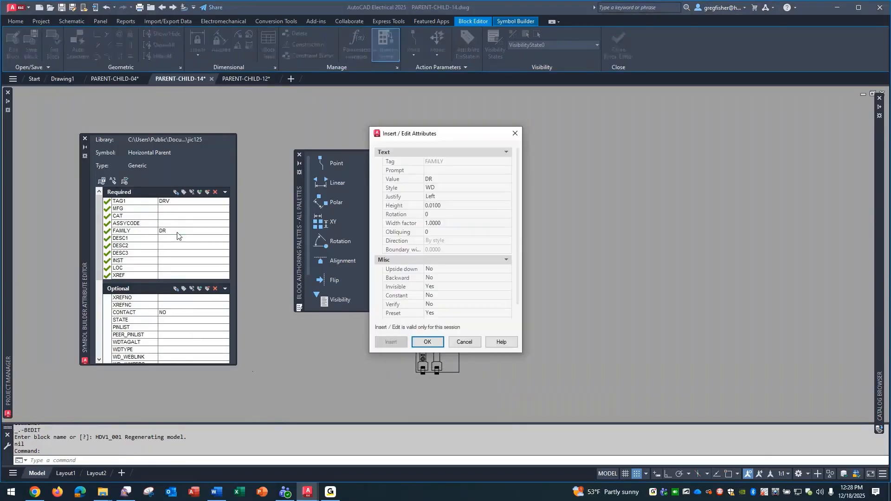
left_click(464, 342)
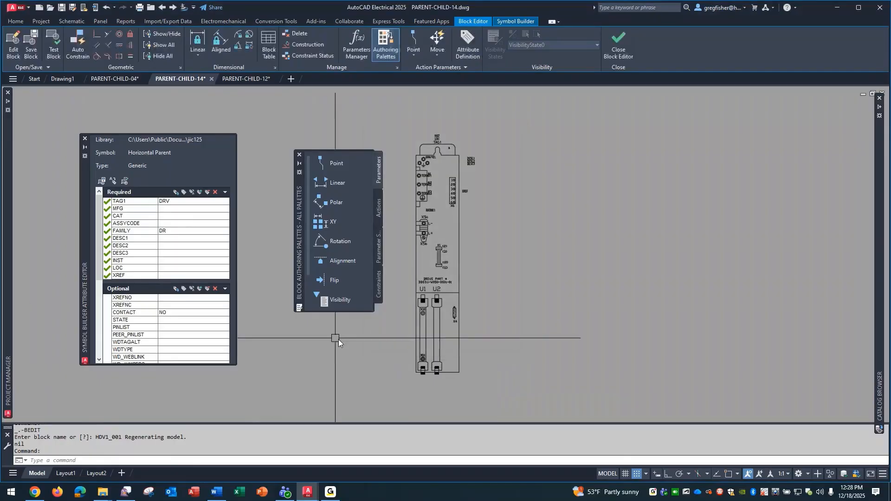
left_click(171, 234)
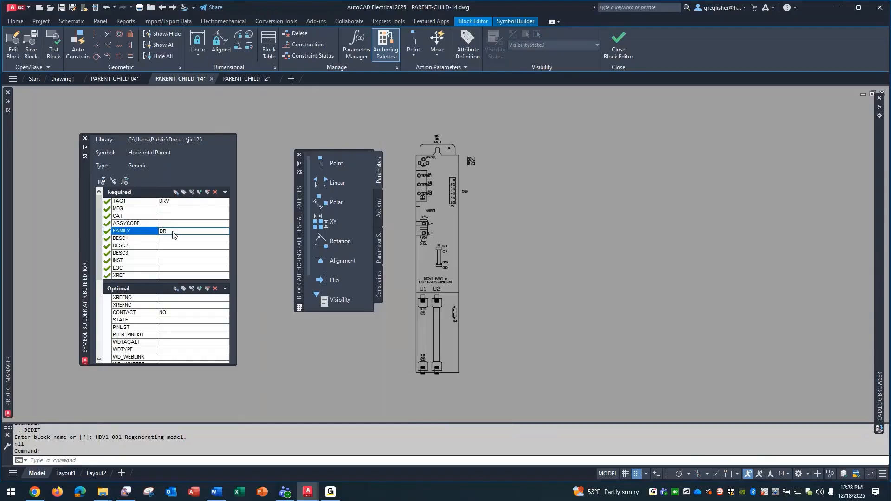
left_click(173, 202)
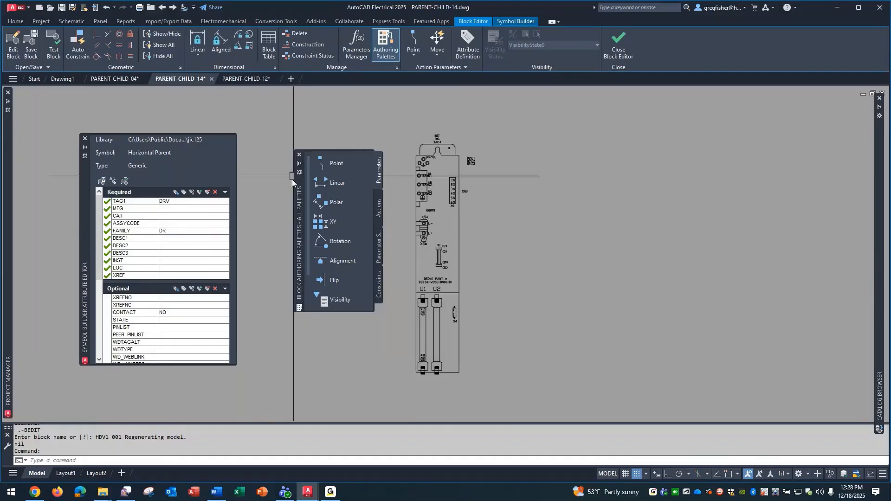
Close the block authoring palettes and open the settings for saving the symbol
left_click(300, 155)
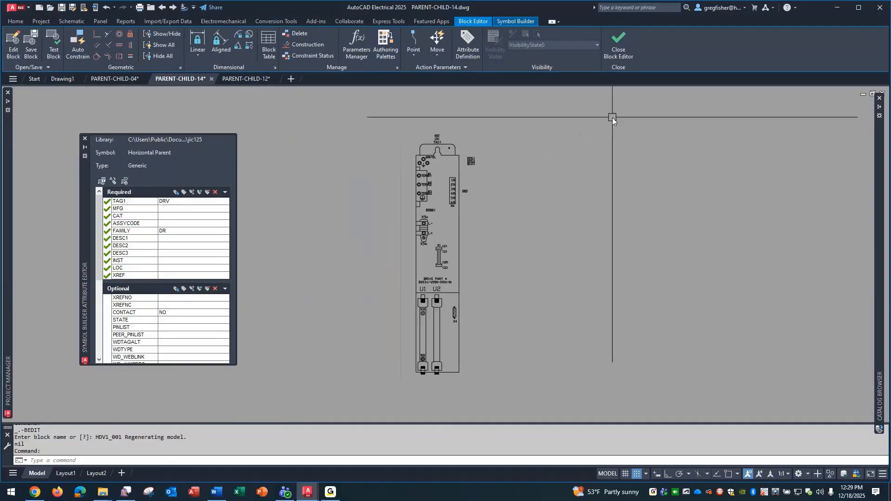
left_click(516, 21)
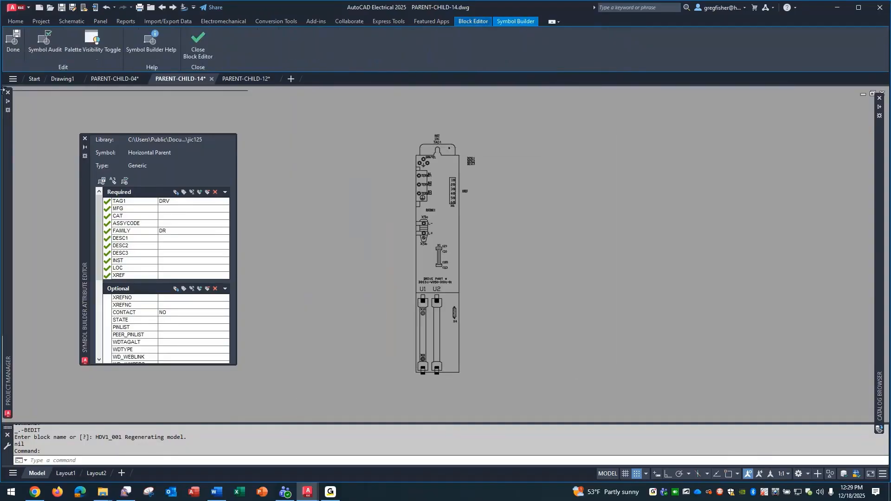
left_click(13, 45)
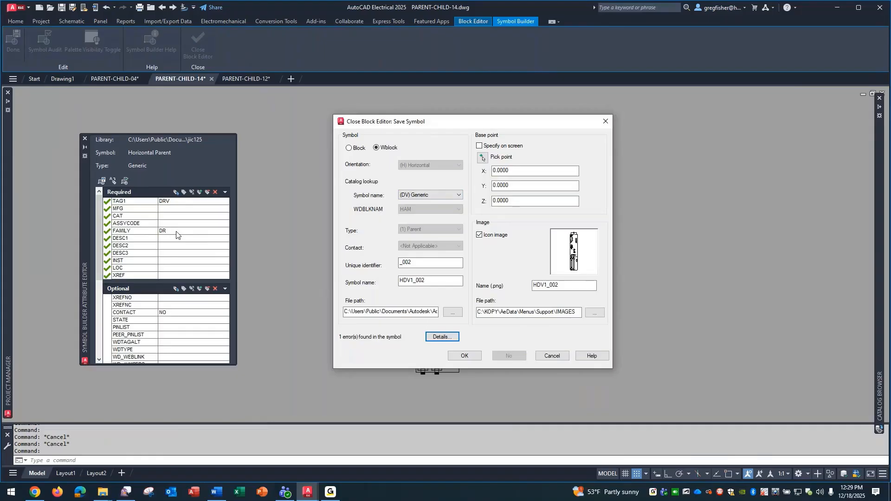
Set the catalog lookup symbol name for the drive symbol to (DR) Drives
left_click(439, 198)
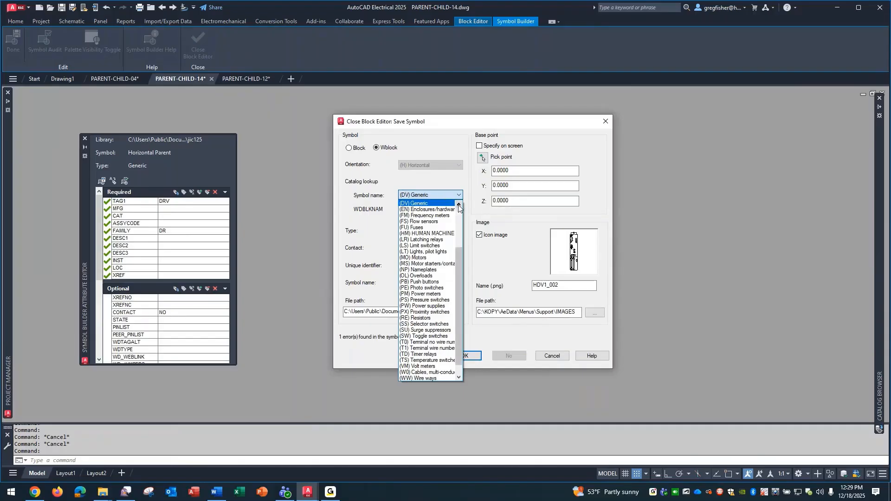
left_click(459, 208)
left_click(459, 209)
left_click(459, 209)
left_click(459, 208)
left_click(459, 208)
left_click(459, 209)
left_click(459, 209)
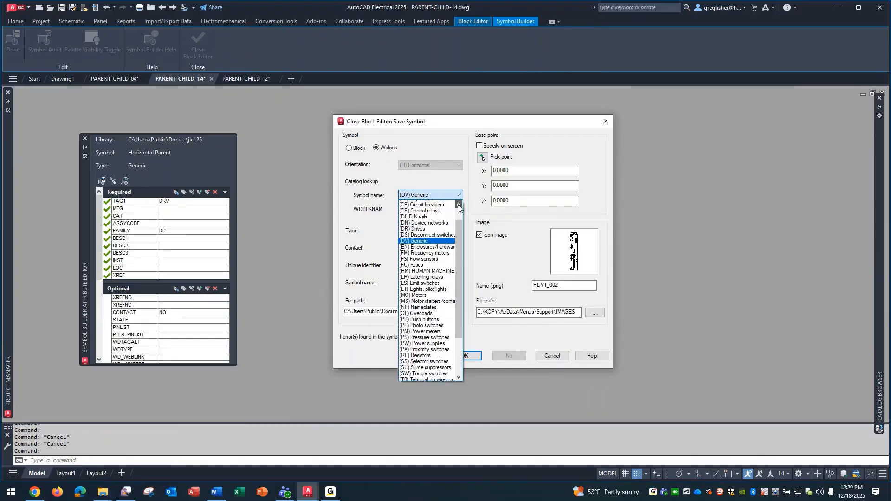
left_click(459, 207)
left_click(459, 208)
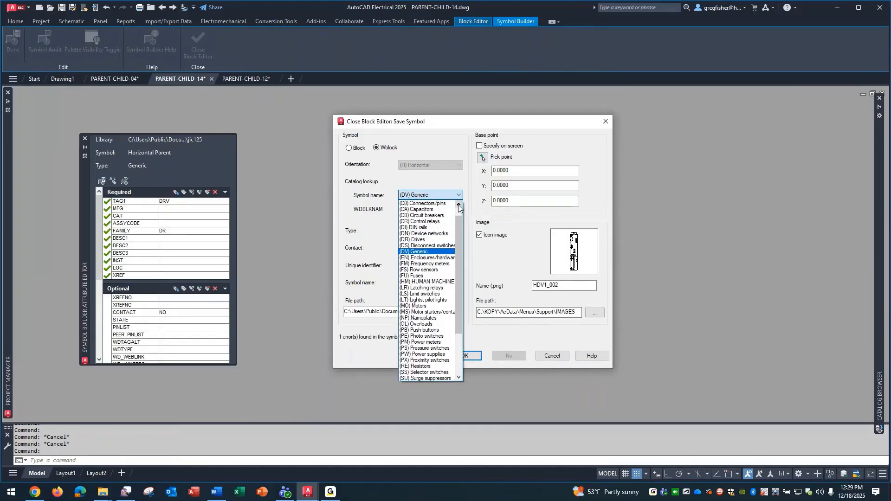
left_click(428, 239)
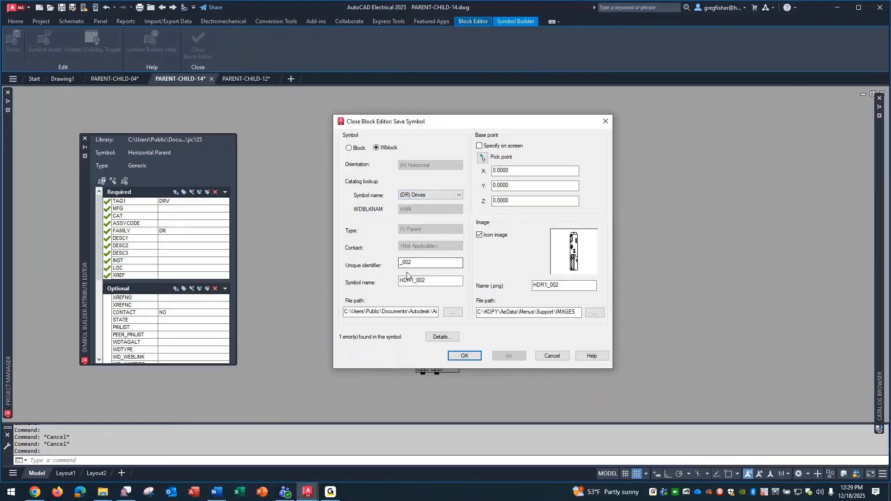
Examine how the symbol name is composed from its prefix and unique identifier, and recheck the catalog lookup choices
left_click_drag(400, 281, 411, 282)
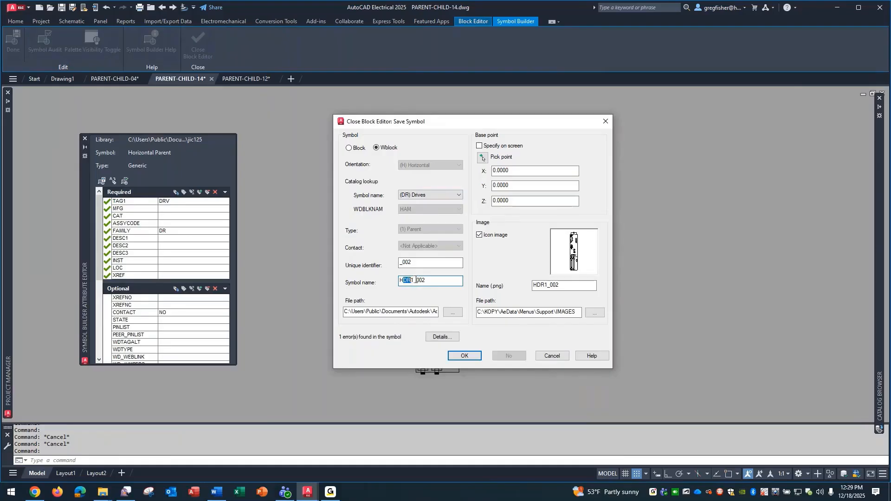
left_click_drag(415, 280, 429, 281)
left_click_drag(402, 263, 426, 265)
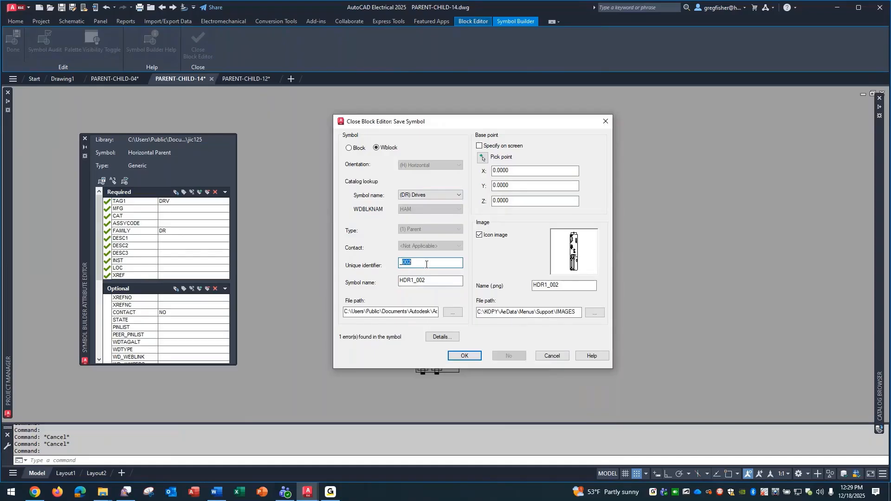
left_click(448, 198)
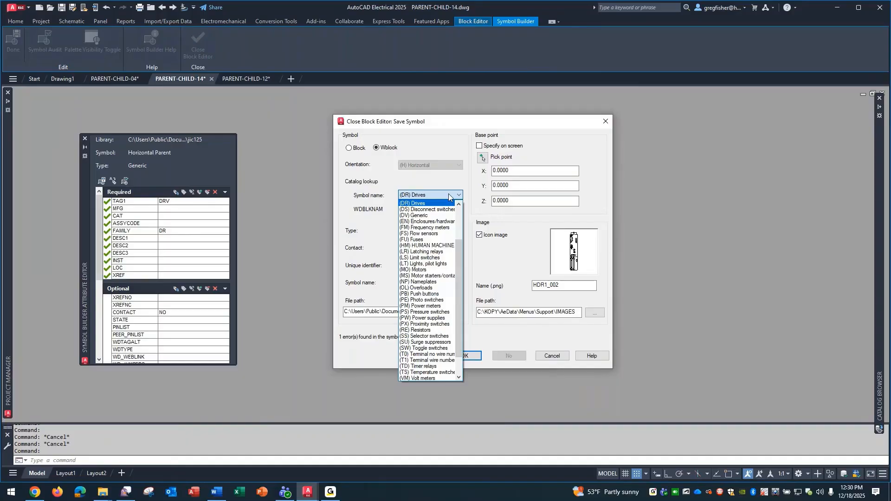
left_click(449, 196)
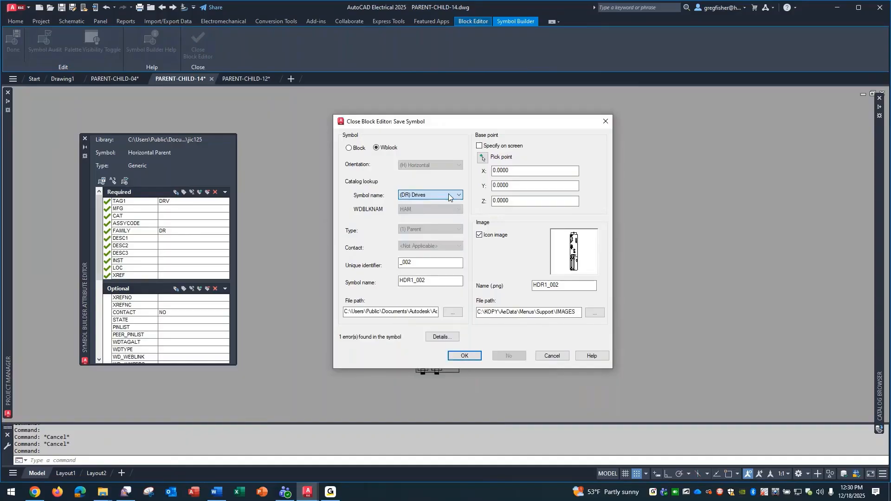
Cancel saving the symbol and close the block editor, discarding the symbol changes
left_click(552, 356)
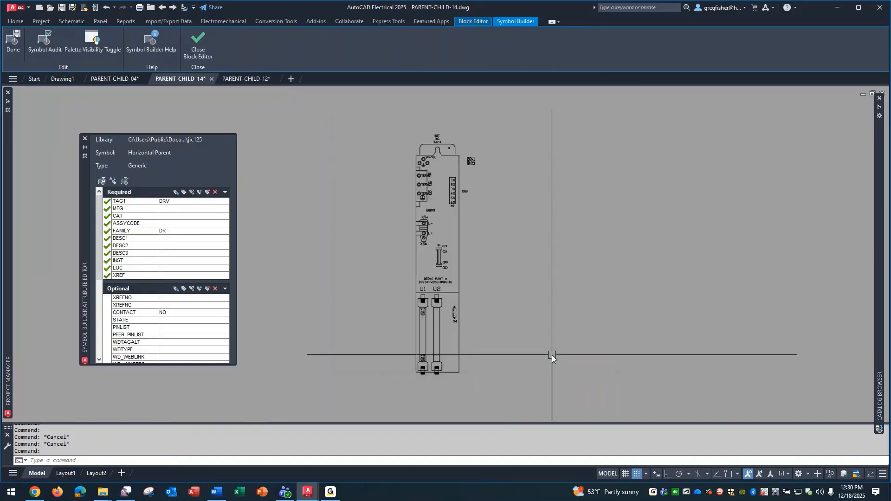
left_click(197, 53)
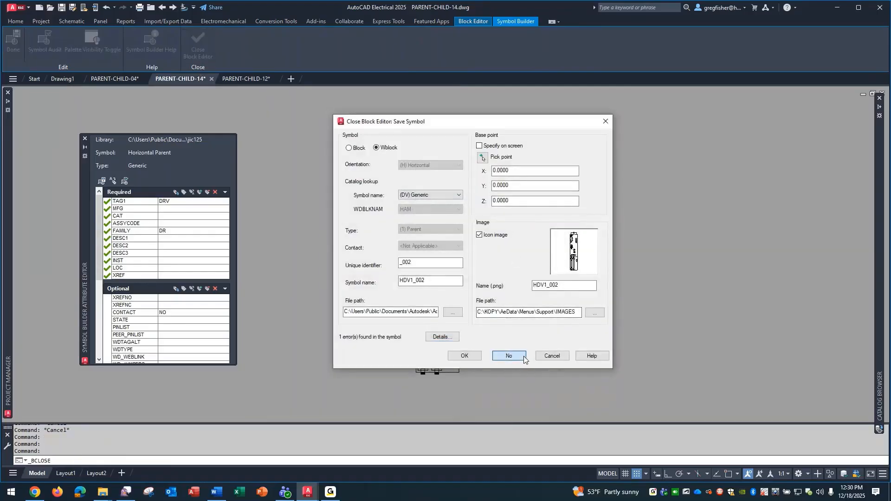
left_click(524, 357)
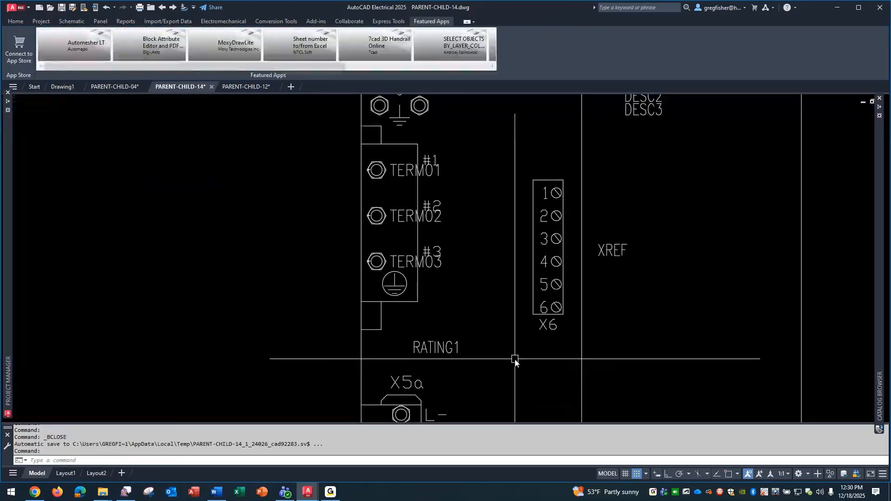
Open the component data of drive DRV1421 and look up its catalog records in edit mode
left_click(71, 21)
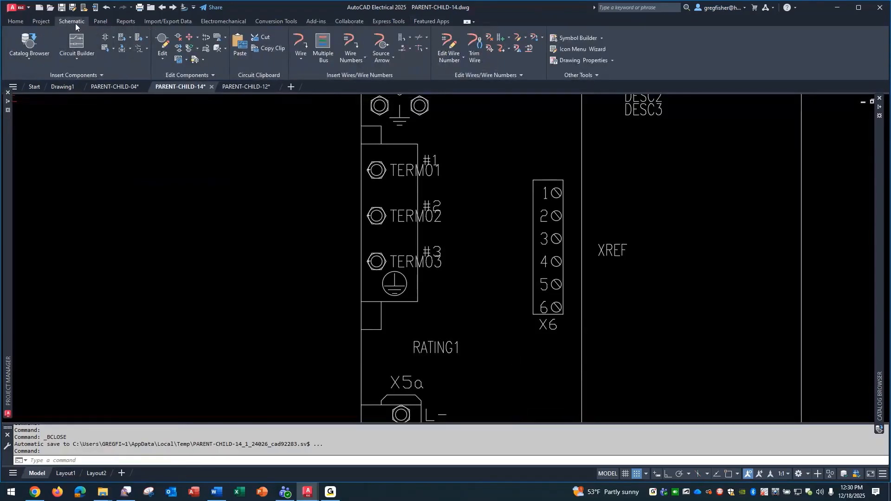
scroll(288, 278, "down", 6)
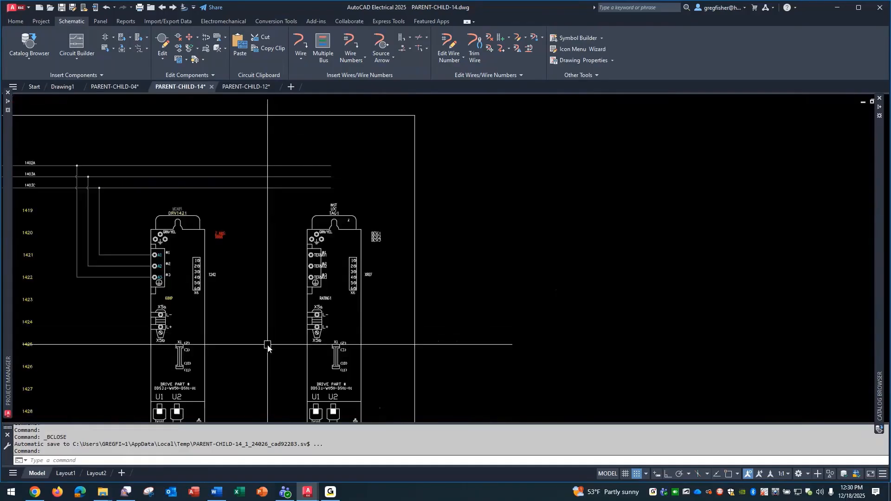
middle_click_drag(269, 346, 520, 268)
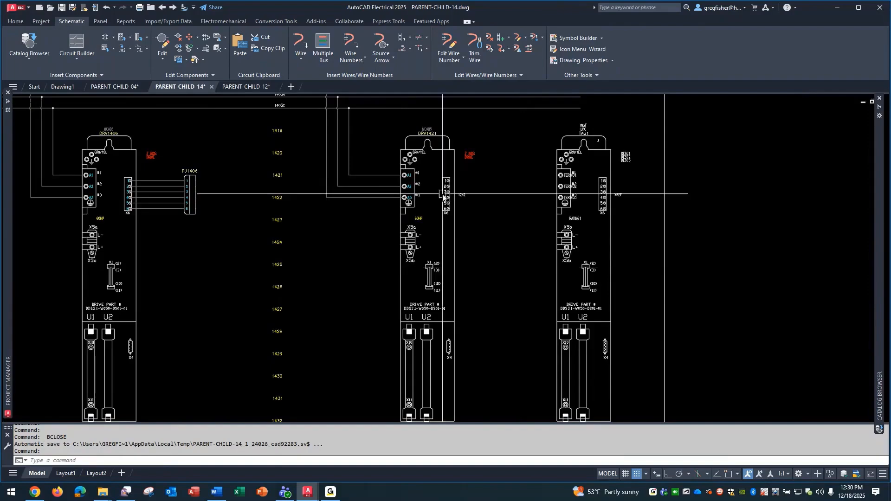
right_click(416, 156)
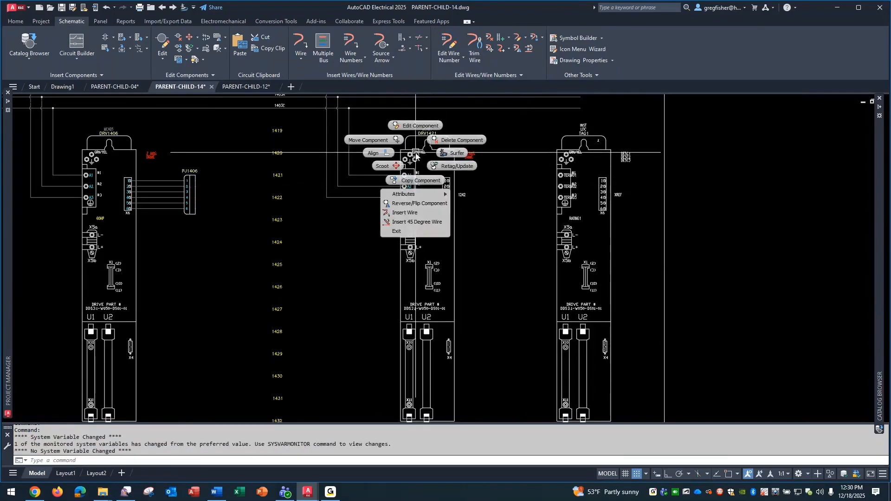
left_click(416, 126)
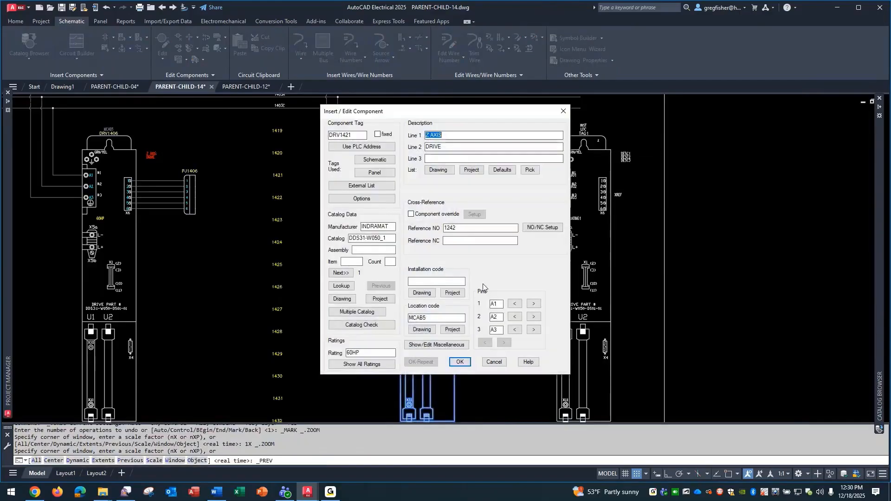
left_click(351, 288)
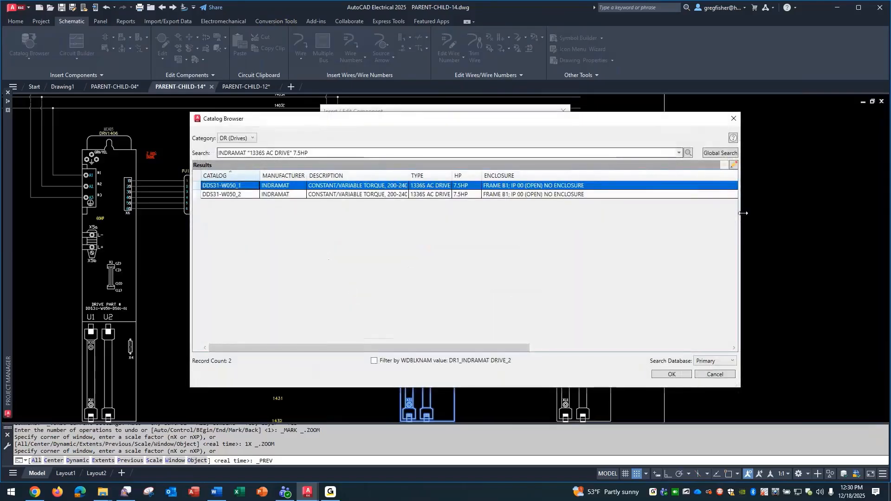
left_click(734, 165)
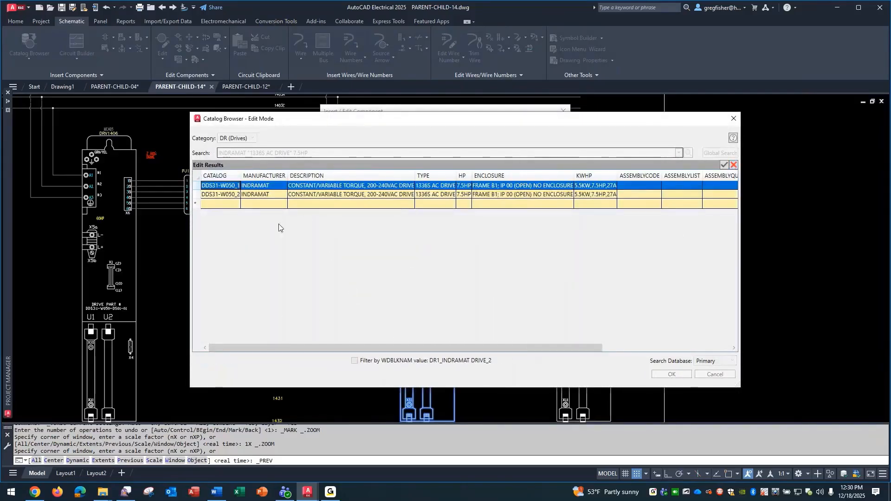
Inspect the coil pins and the available coil pin types of the DDS31-W050_1 catalog record
left_click_drag(233, 344, 472, 352)
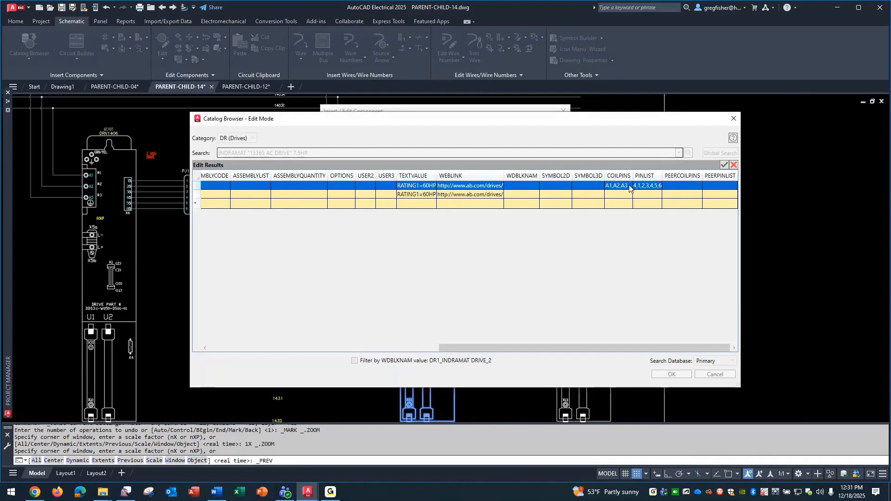
left_click(630, 188)
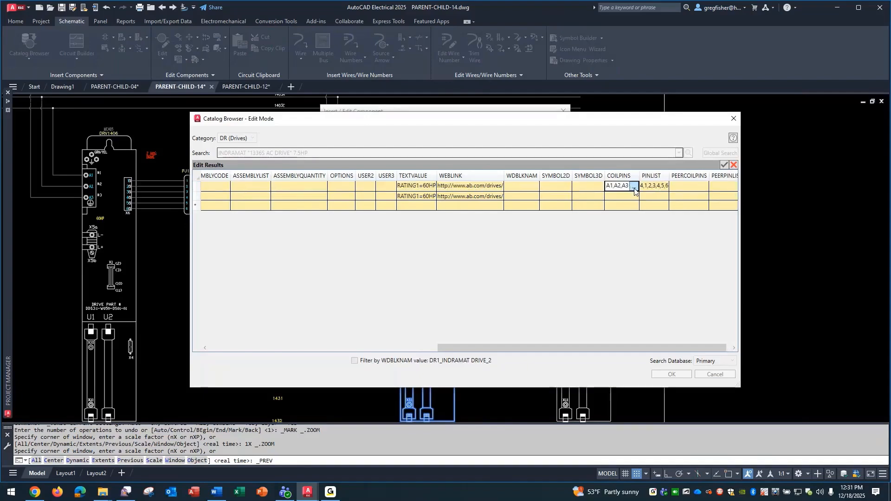
left_click(634, 188)
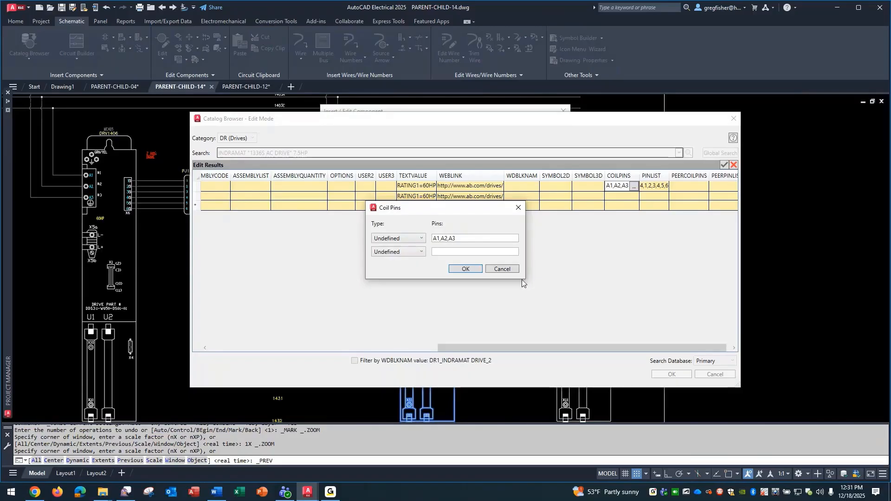
left_click(422, 239)
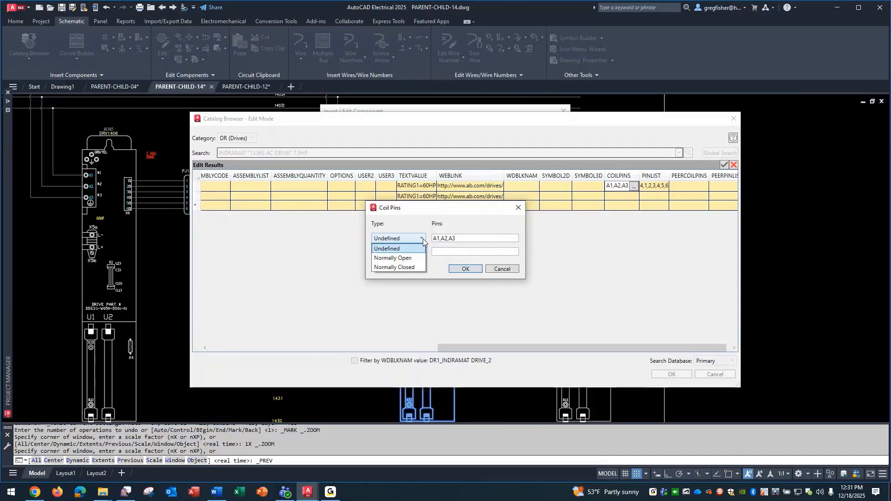
left_click(422, 241)
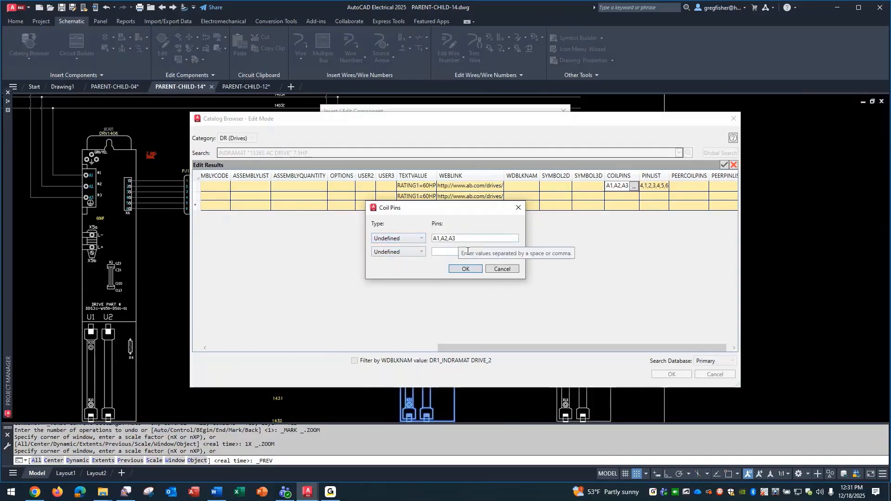
left_click(497, 271)
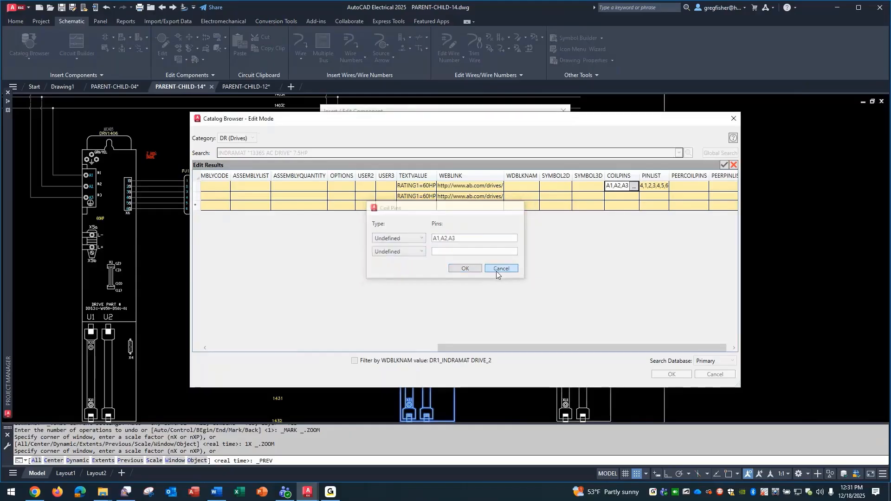
Inspect the pin list and its contact type options for the DDS31-W050_1 catalog record
left_click(659, 187)
left_click(659, 188)
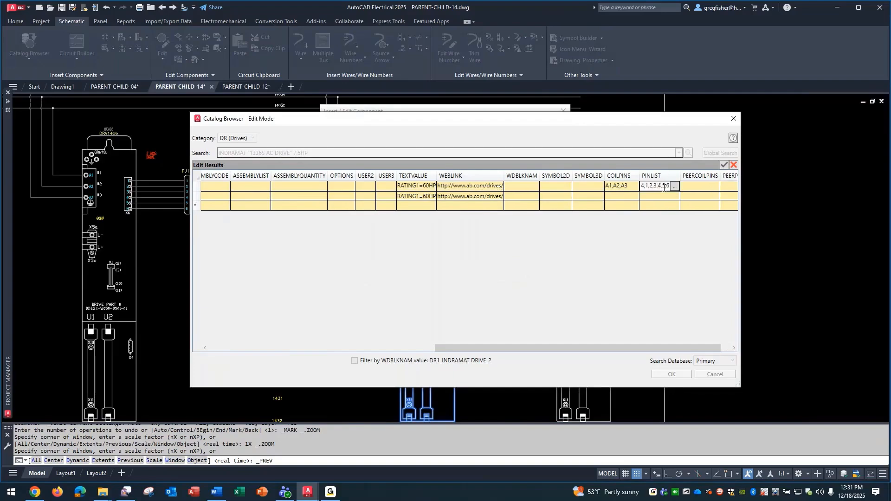
left_click(675, 187)
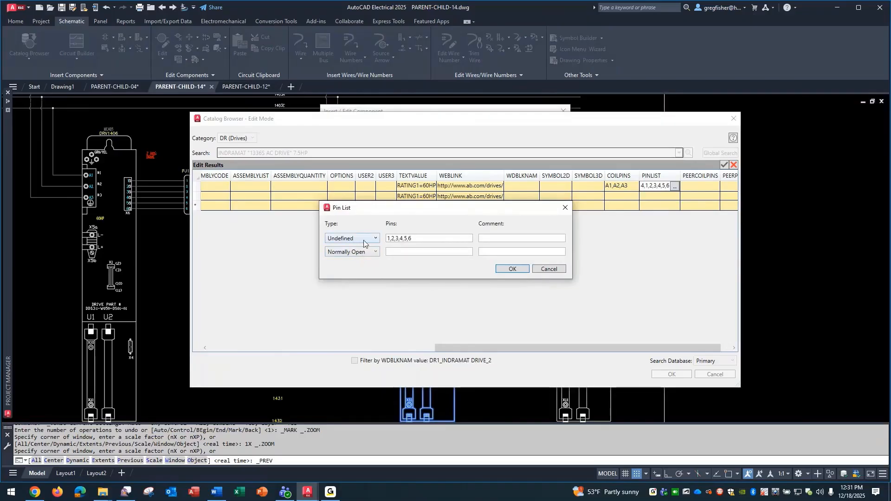
left_click(376, 240)
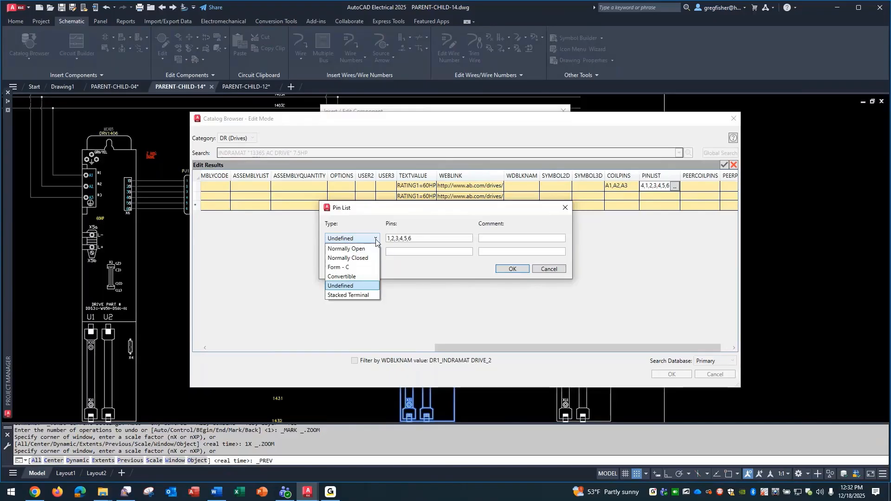
left_click(376, 240)
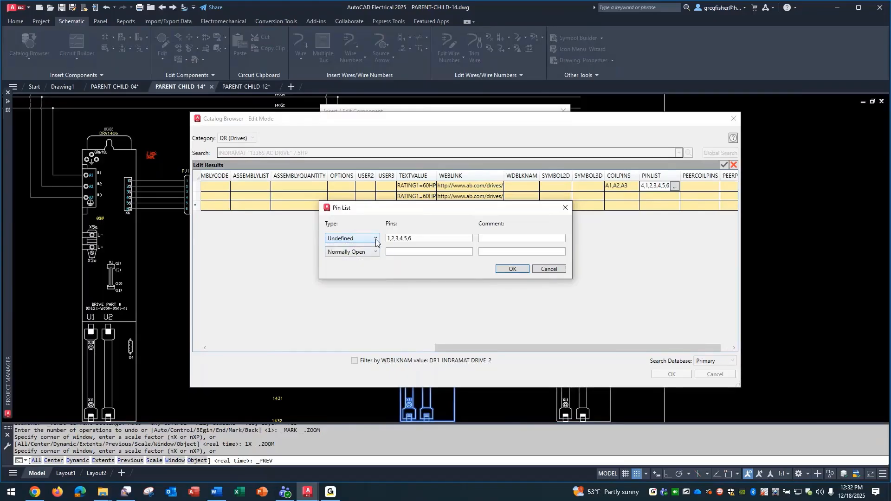
left_click_drag(416, 239, 387, 245)
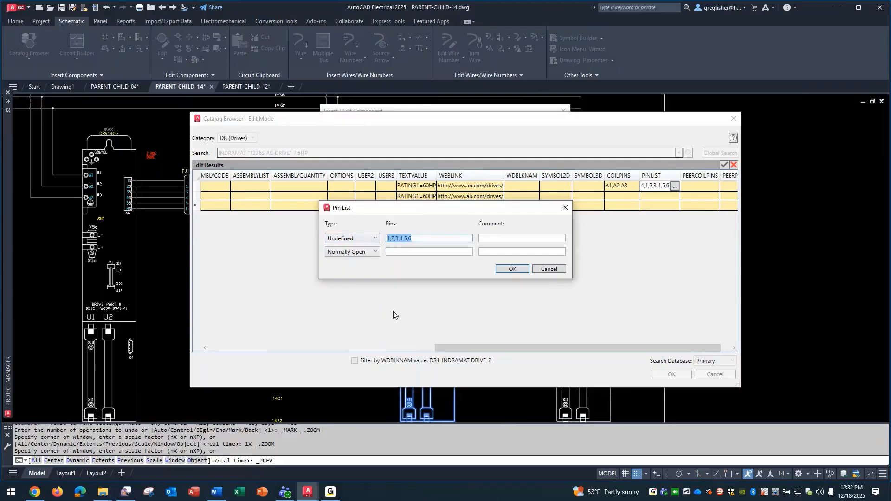
left_click(548, 270)
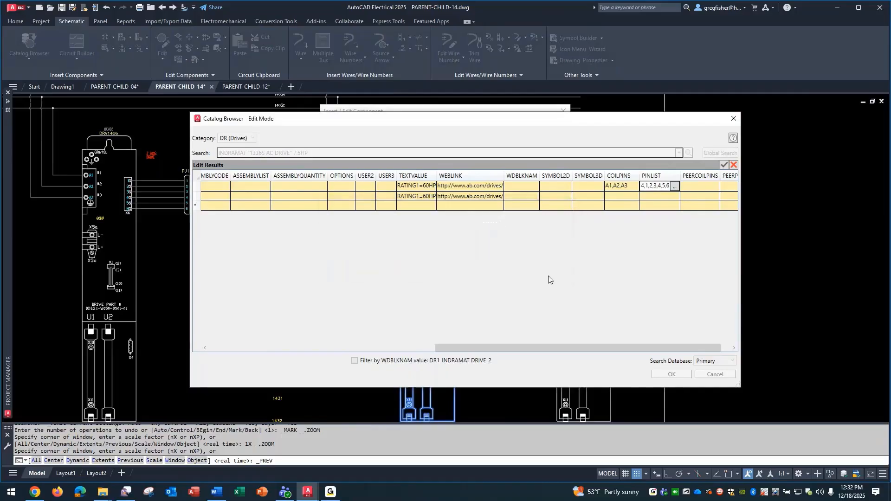
Close the catalog records and the DRV1421 component data without changes, and switch to the PARENT-CHILD-12 drawing
left_click(734, 165)
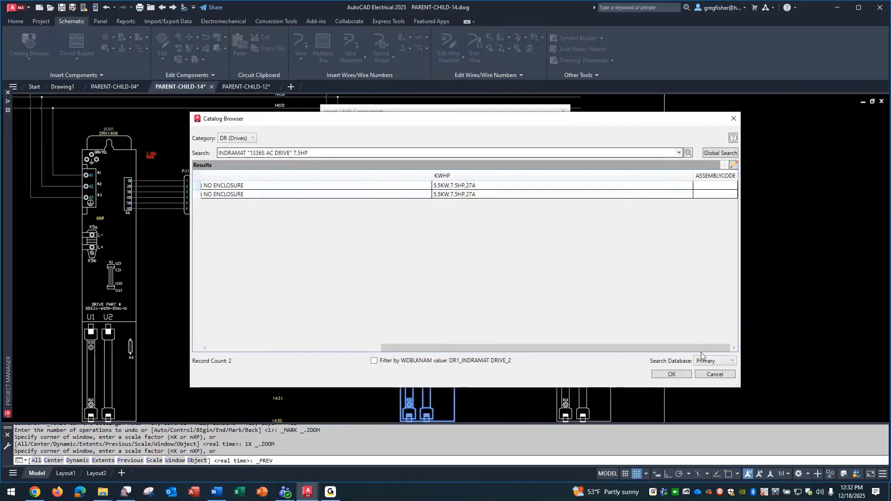
left_click(711, 375)
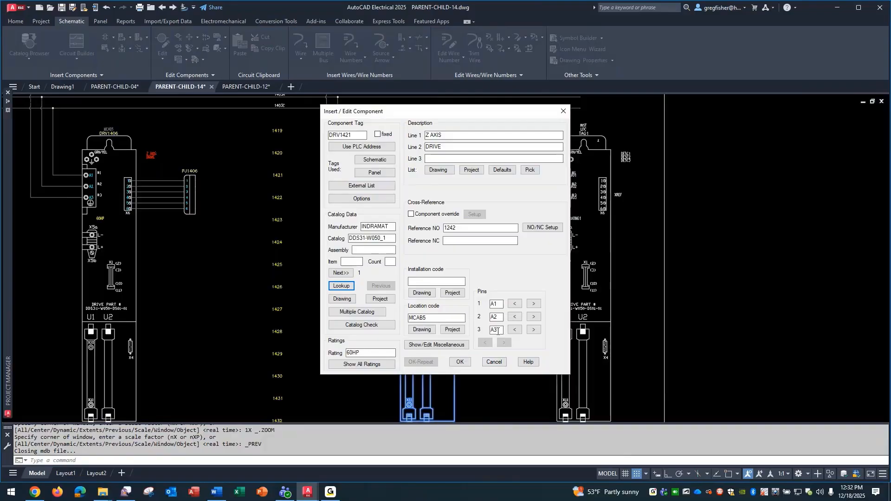
left_click(495, 363)
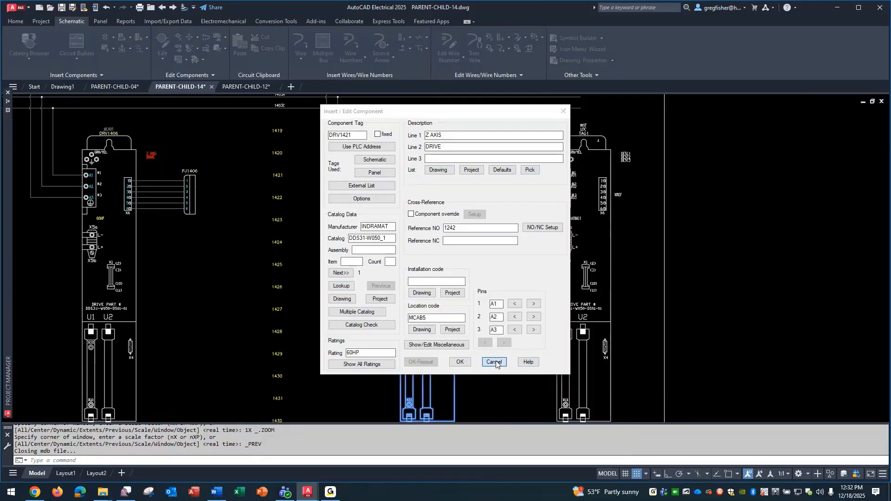
left_click(240, 89)
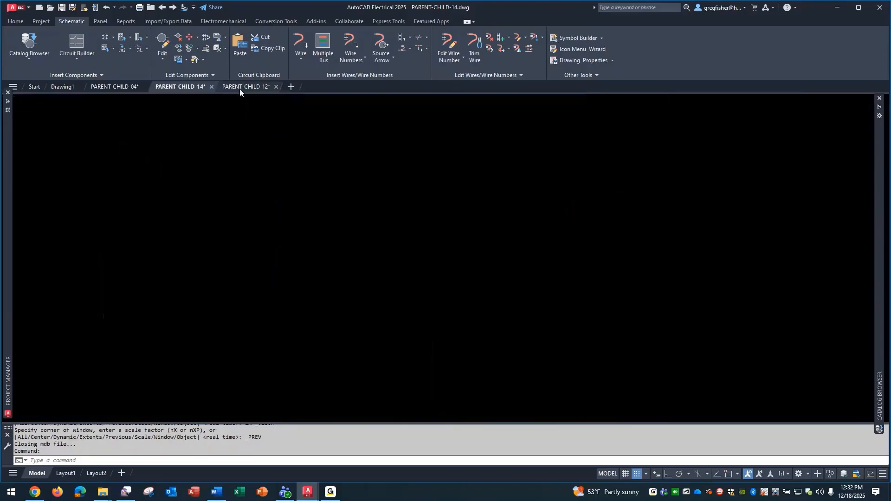